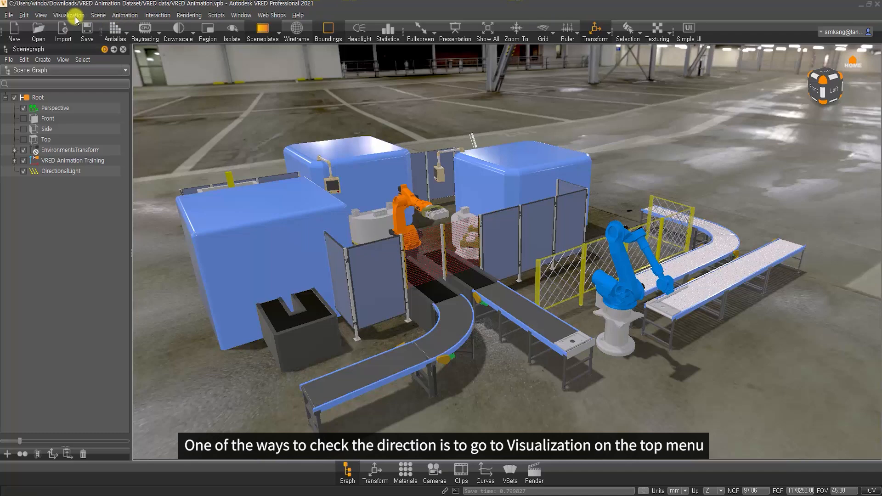
- Switch the viewport display to Vertex/Face Normal Rendering
left_click(73, 16)
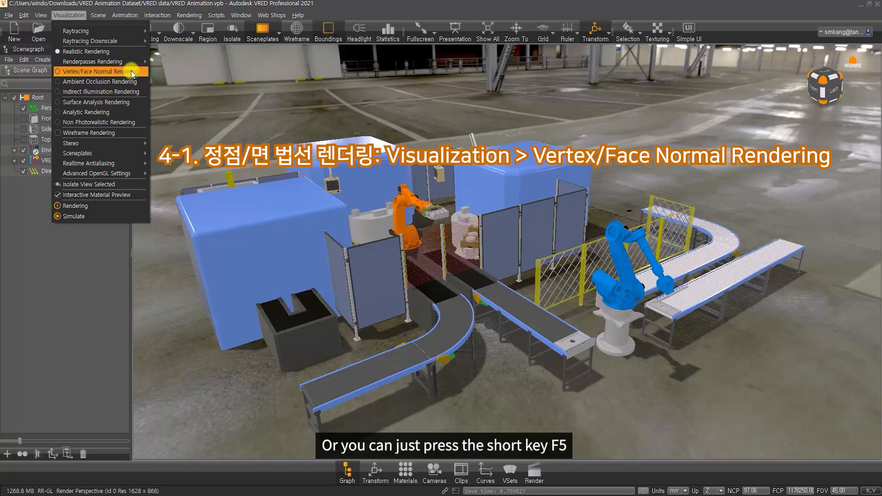
left_click(464, 112)
key("F5")
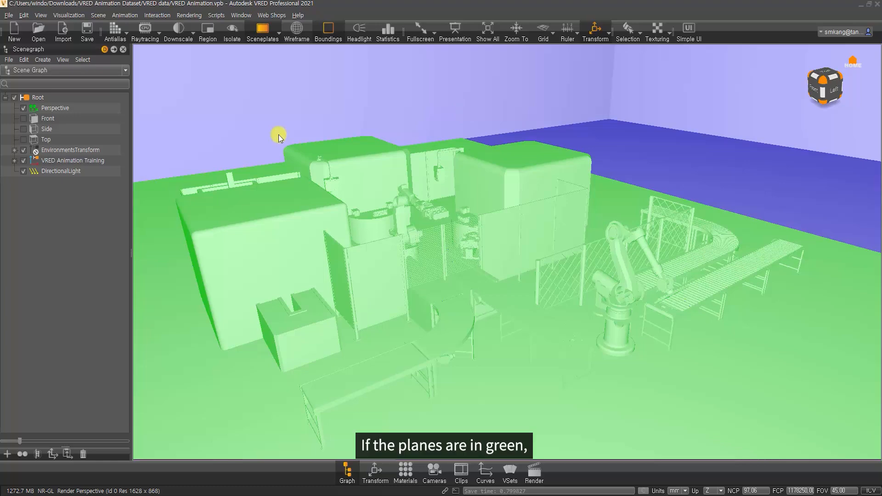
- Reverse the normal direction of the inverted large boxes so that their outer faces point outward
left_click_drag(369, 215, 449, 267)
right_click_drag(450, 247, 471, 347)
middle_click_drag(471, 347, 688, 285)
right_click_drag(687, 292, 656, 364)
right_click_drag(640, 306, 627, 325)
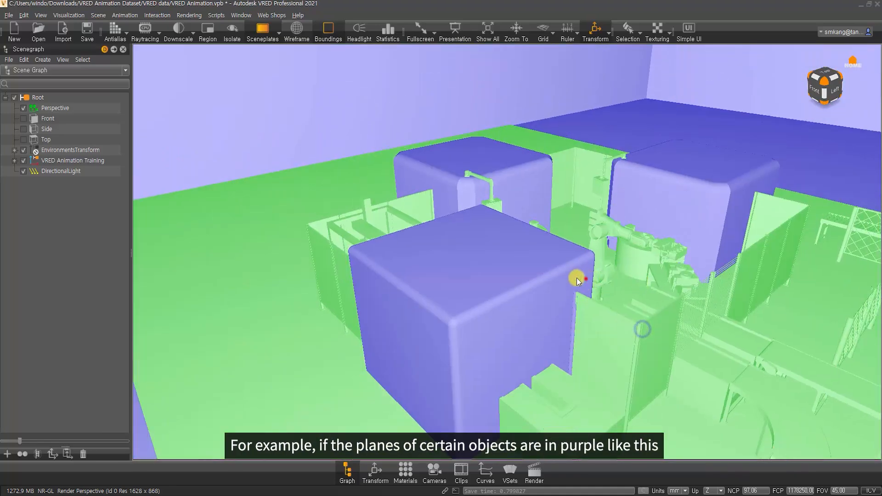
left_click_drag(577, 276, 544, 273)
middle_click_drag(603, 262, 553, 262)
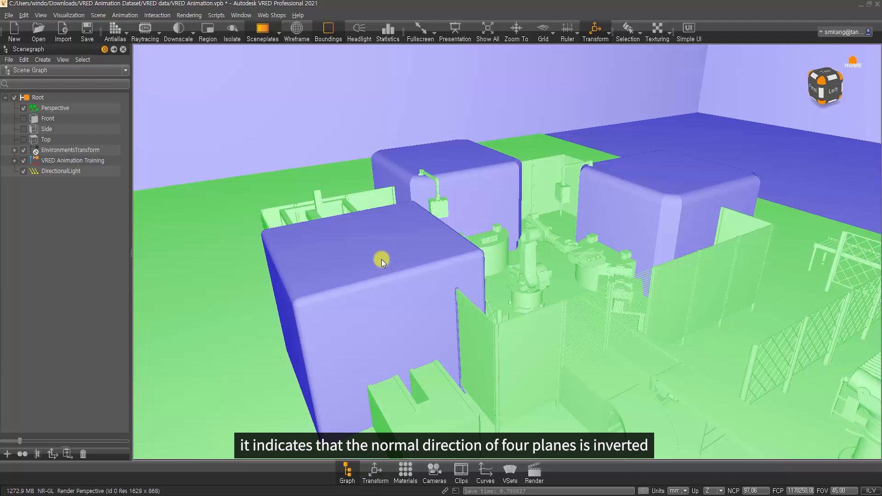
middle_click_drag(475, 296, 434, 294)
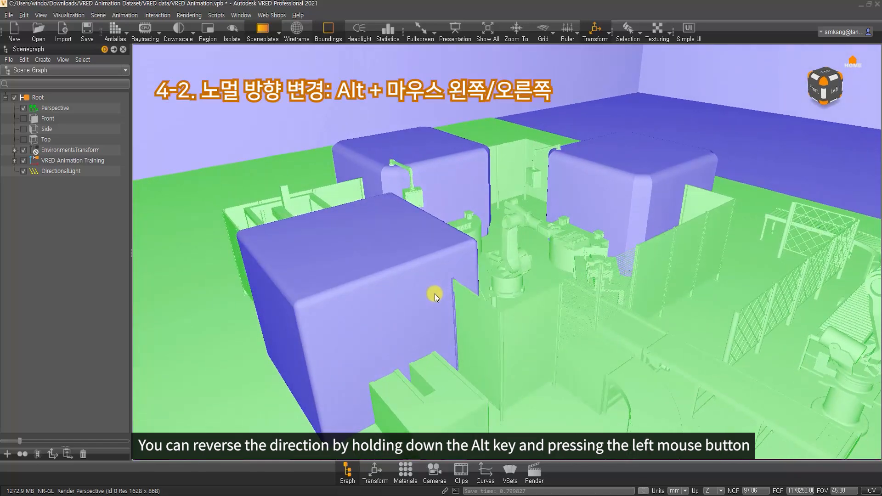
left_click(386, 250, "alt")
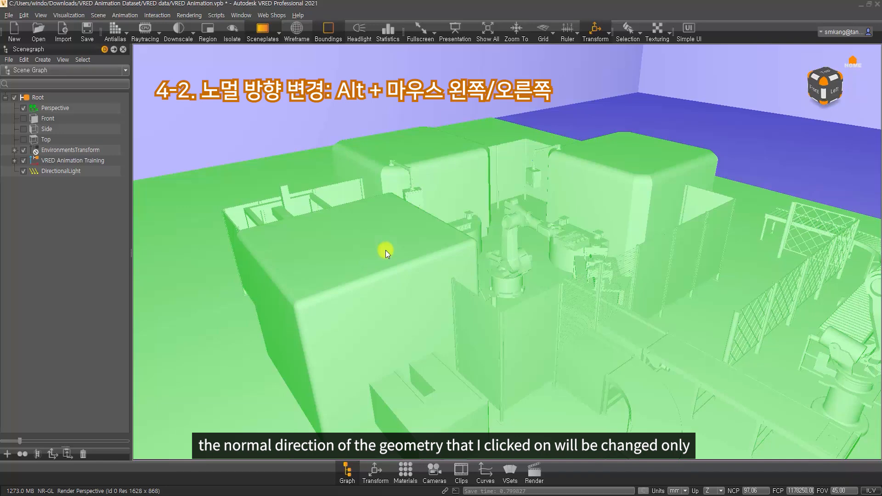
- Flip the large boxes' normals from inside the front box, and reverse them back from outside
right_click_drag(493, 210, 484, 417)
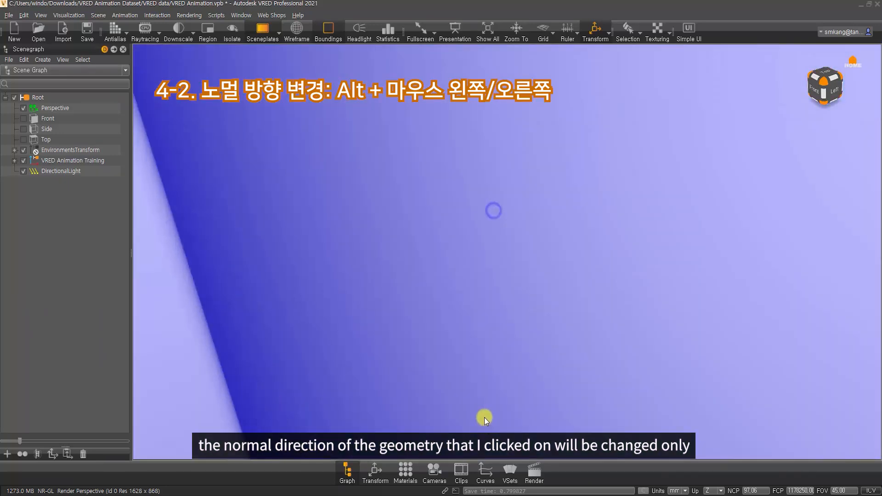
left_click_drag(474, 362, 501, 343)
left_click(497, 343, "alt")
right_click_drag(522, 360, 539, 184)
right_click_drag(537, 243, 532, 184)
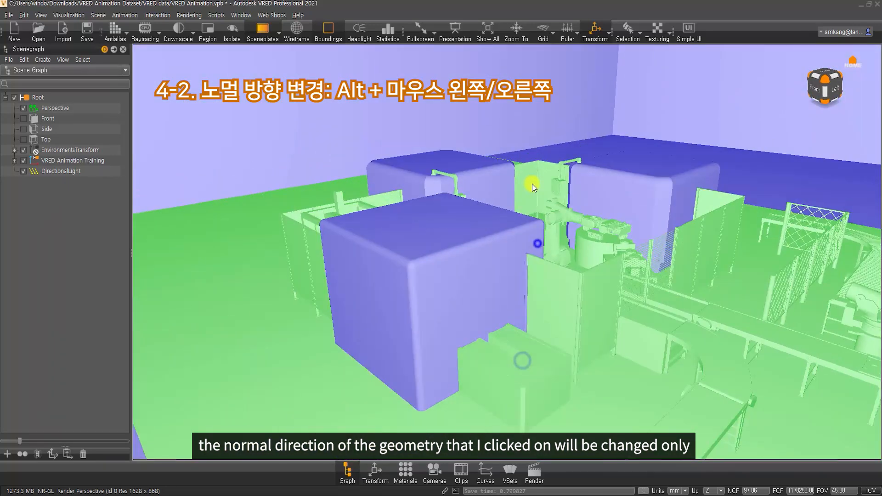
left_click_drag(510, 205, 400, 206)
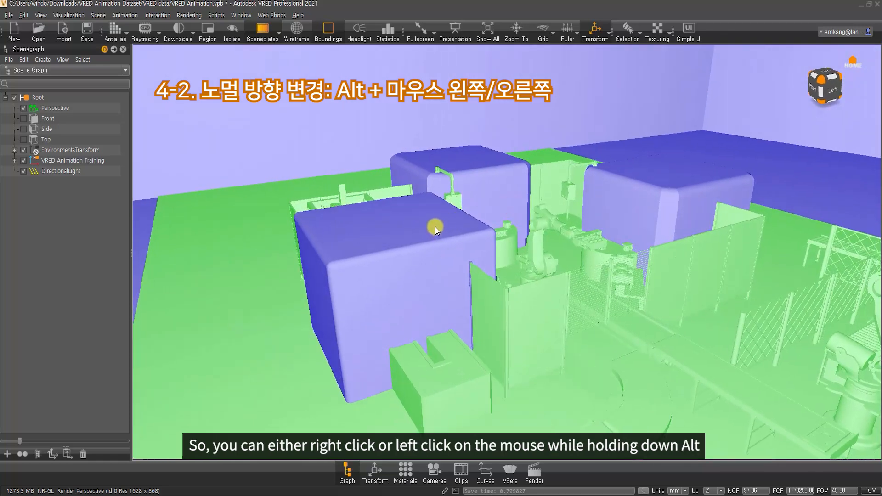
left_click(434, 225, "alt")
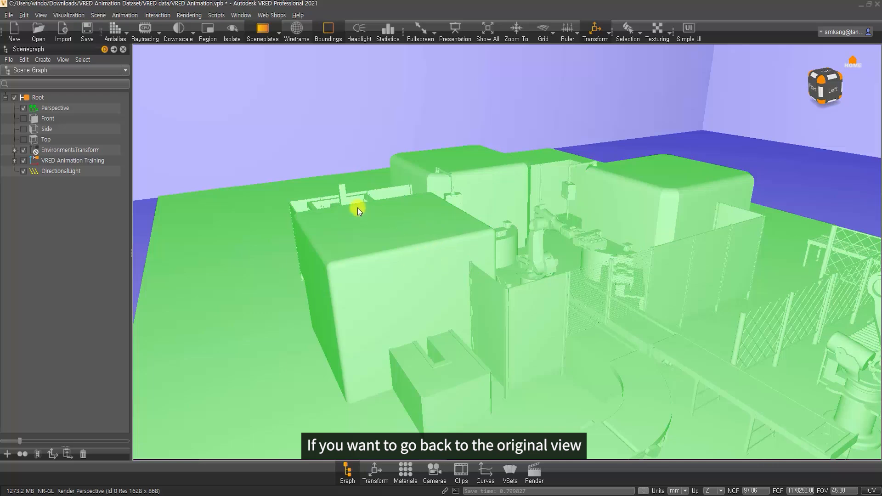
- Return the viewport to Realistic Rendering
left_click(77, 16)
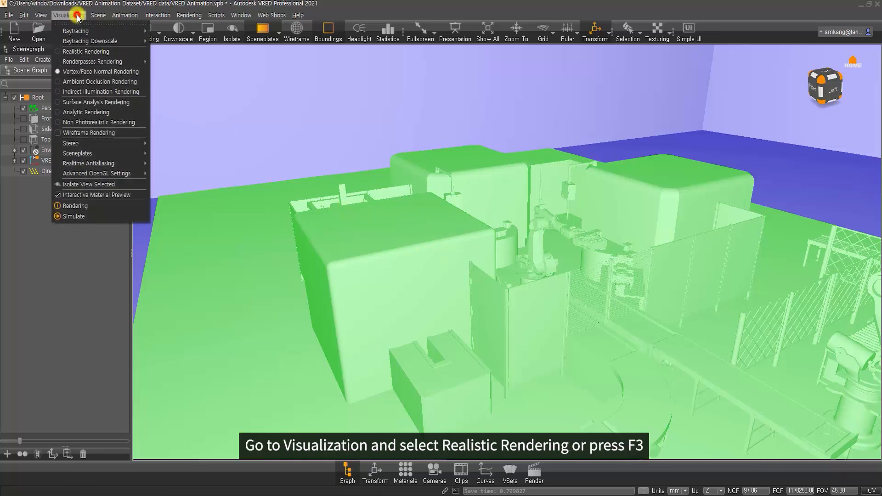
left_click(111, 53)
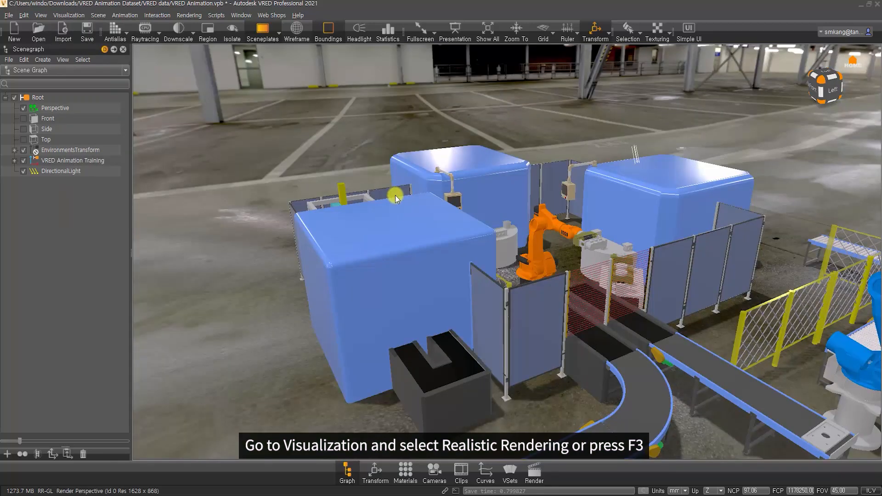
middle_click_drag(486, 205, 423, 187)
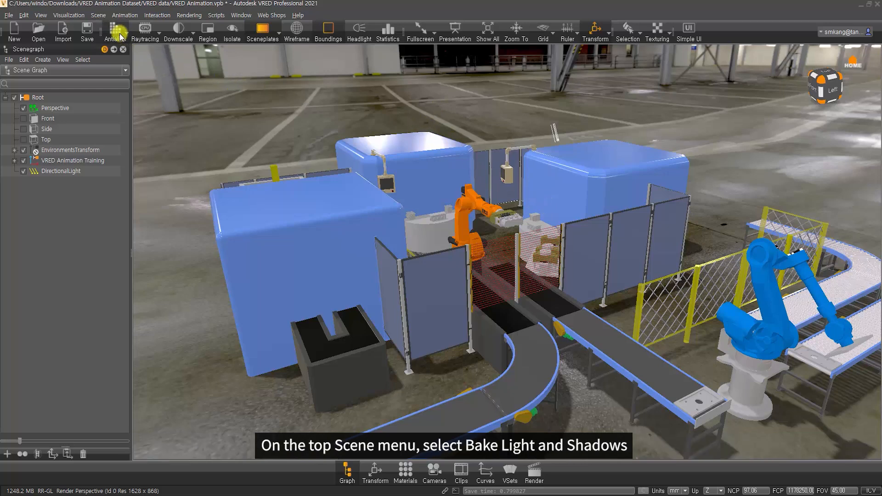
- Open Bake Light and Shadows and use Medium Quality as the shadow quality for Ambient Occlusion
left_click(97, 16)
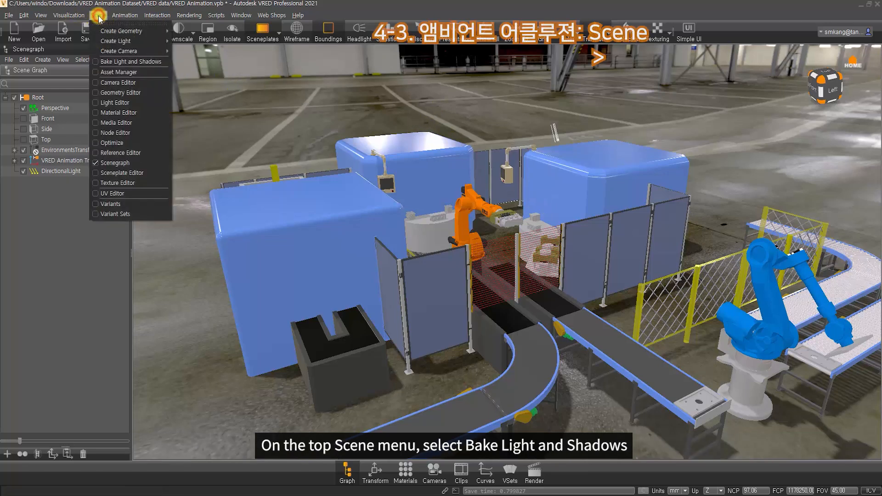
left_click(156, 63)
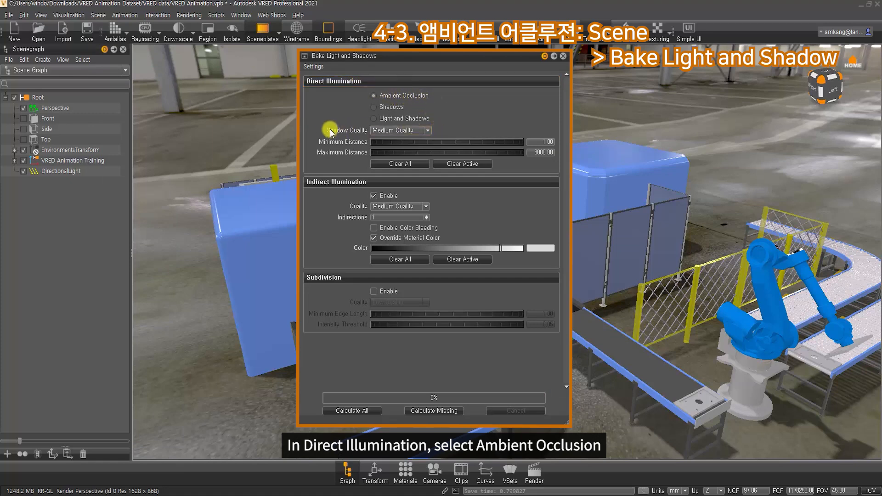
left_click(415, 131)
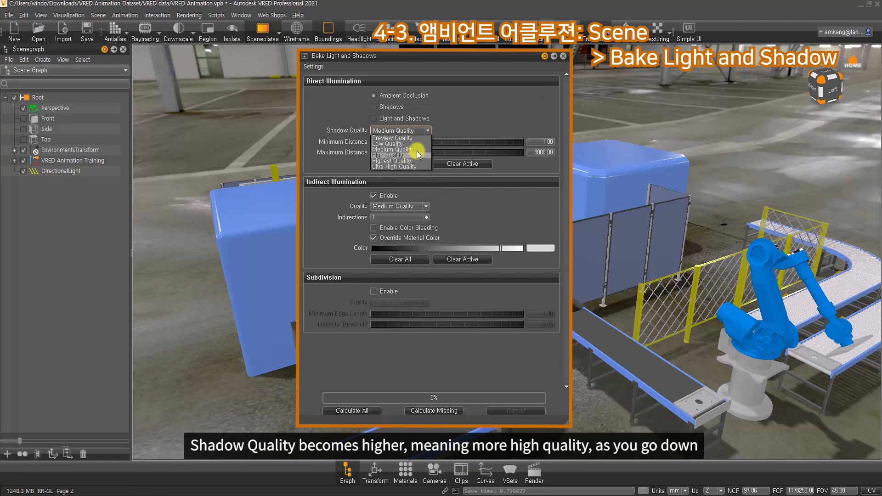
left_click(391, 150)
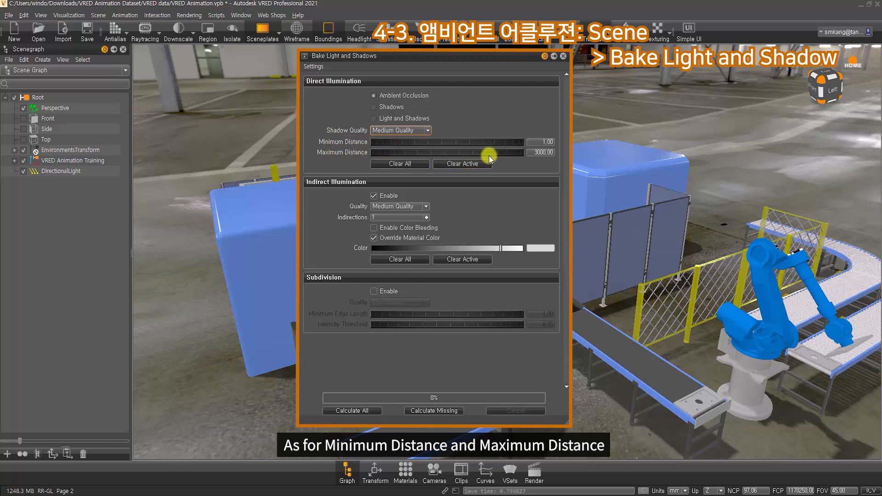
- Examine the Minimum Distance and Maximum Distance settings under Direct Illumination
left_click(534, 141)
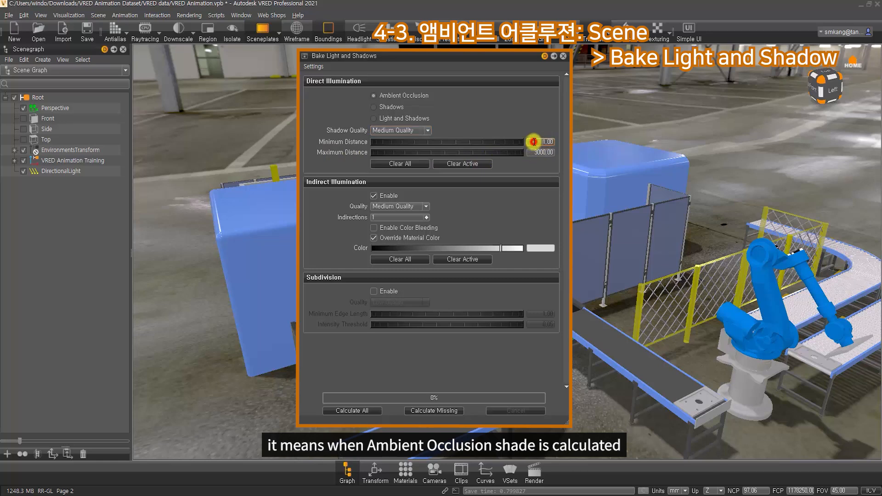
left_click(533, 153)
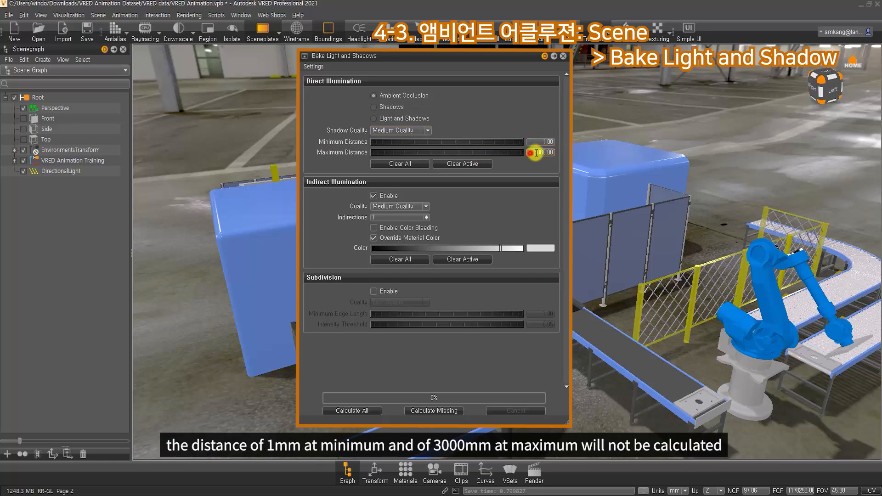
left_click(539, 142)
left_click_drag(530, 153, 549, 153)
left_click_drag(529, 153, 553, 157)
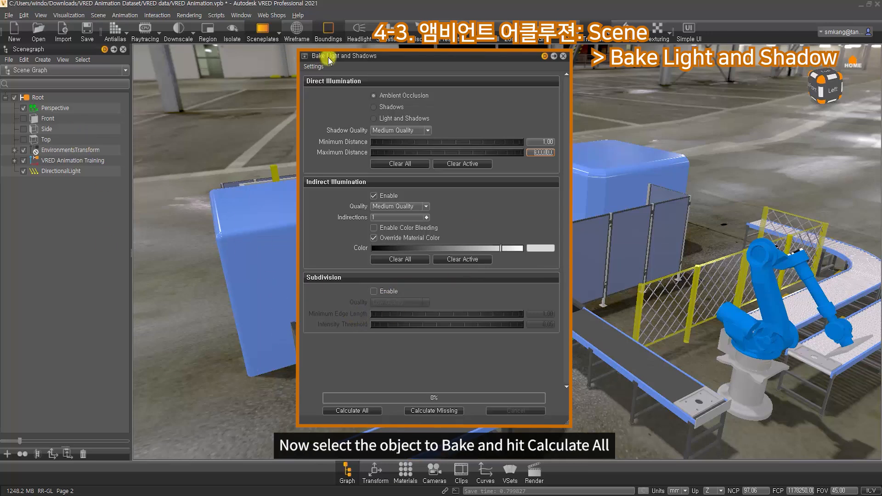
- Bake ambient occlusion for the VRED Animation Training node with Calculate All and close the bake settings
left_click_drag(336, 60, 297, 60)
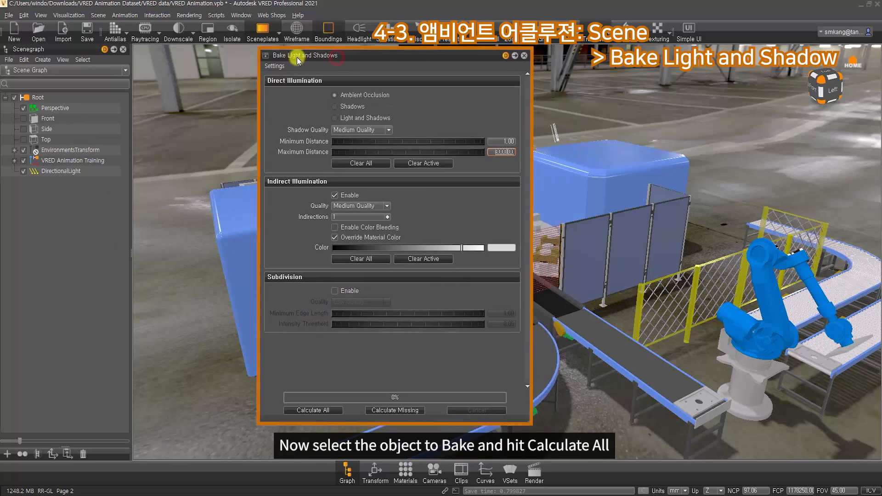
left_click(78, 161)
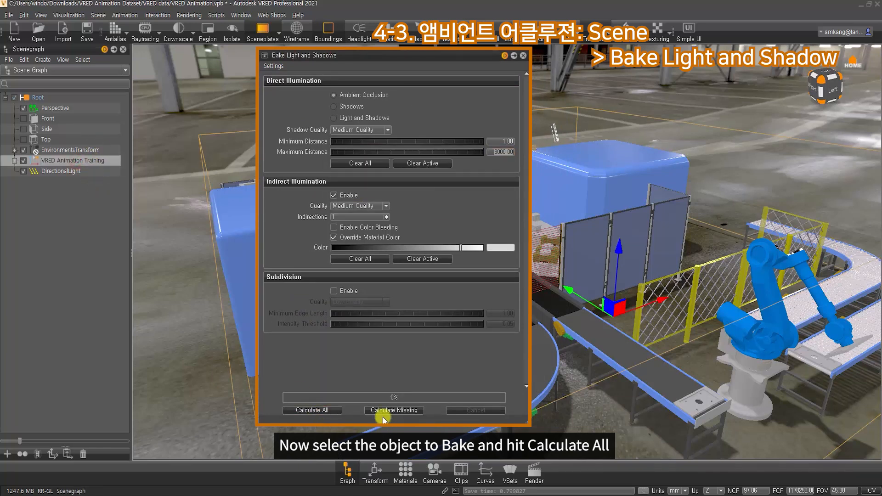
left_click(313, 411)
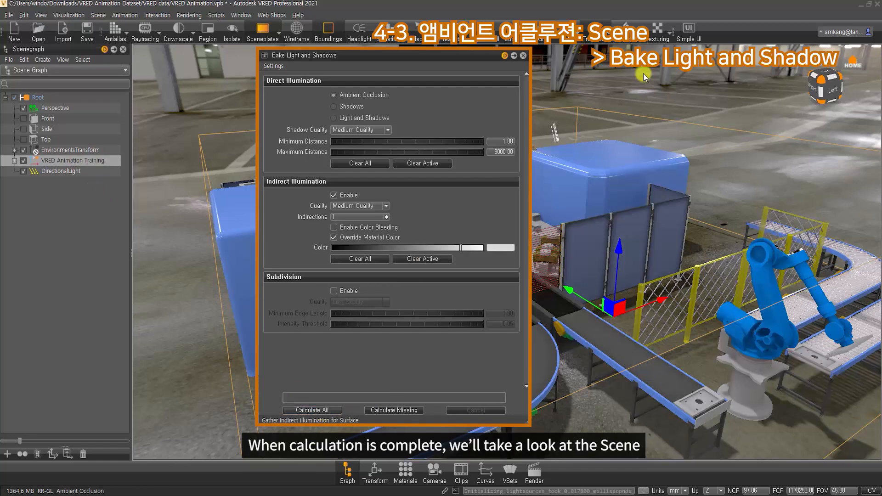
left_click_drag(478, 59, 402, 60)
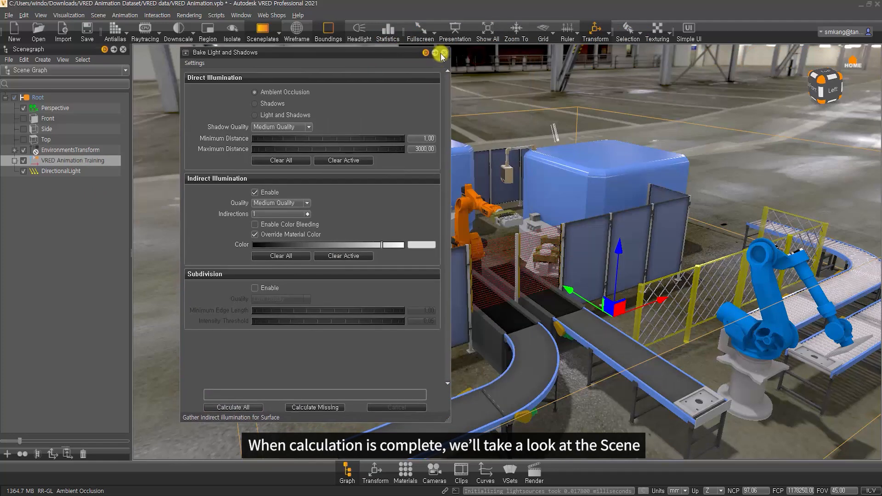
left_click(442, 55)
- Examine the baked shading on the edges and faces of the machines and conveyors from several angles
left_click_drag(441, 288, 413, 266, "alt")
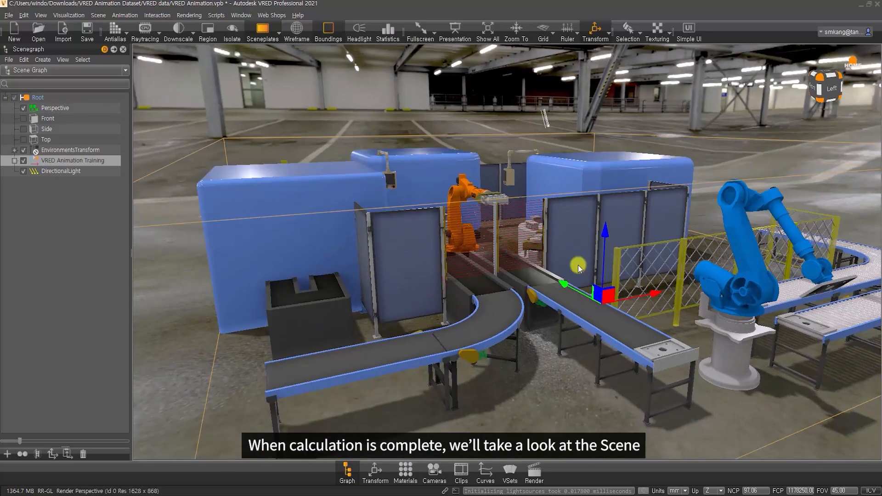
left_click_drag(627, 283, 551, 262, "alt")
right_click_drag(570, 303, 452, 287, "alt")
left_click_drag(453, 286, 467, 317, "alt")
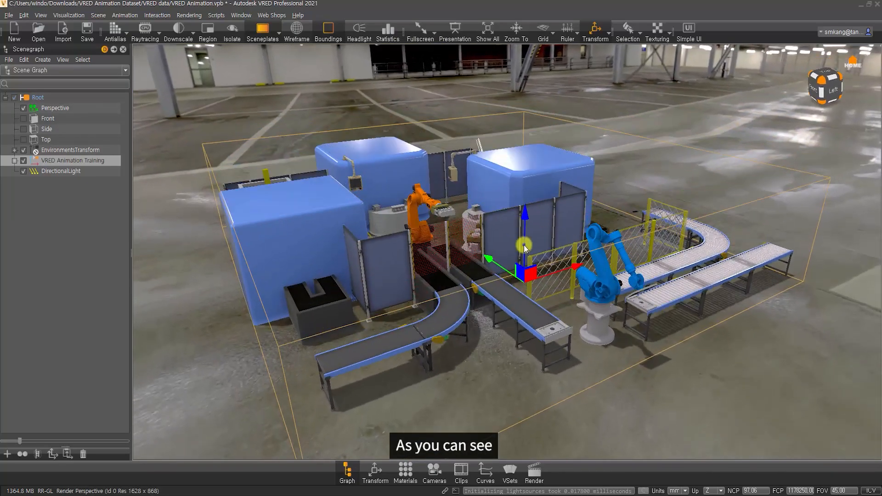
right_click_drag(524, 244, 521, 306, "alt")
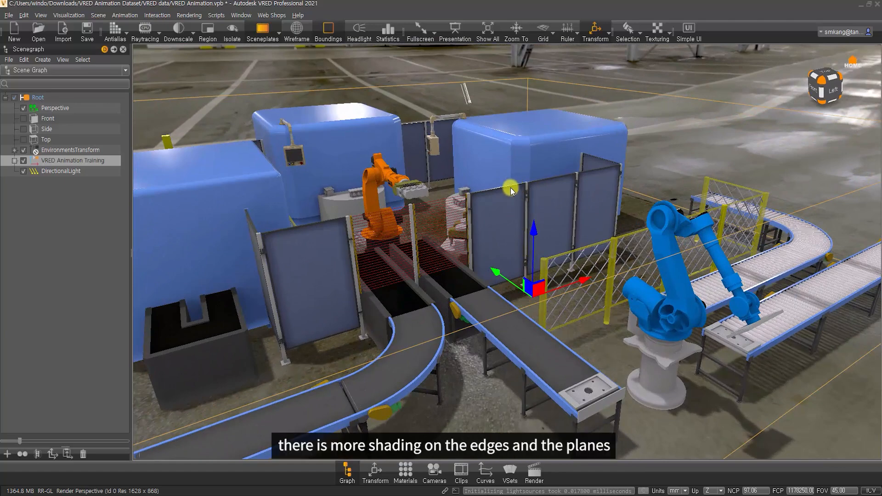
left_click_drag(363, 261, 432, 266)
middle_click_drag(432, 266, 432, 266)
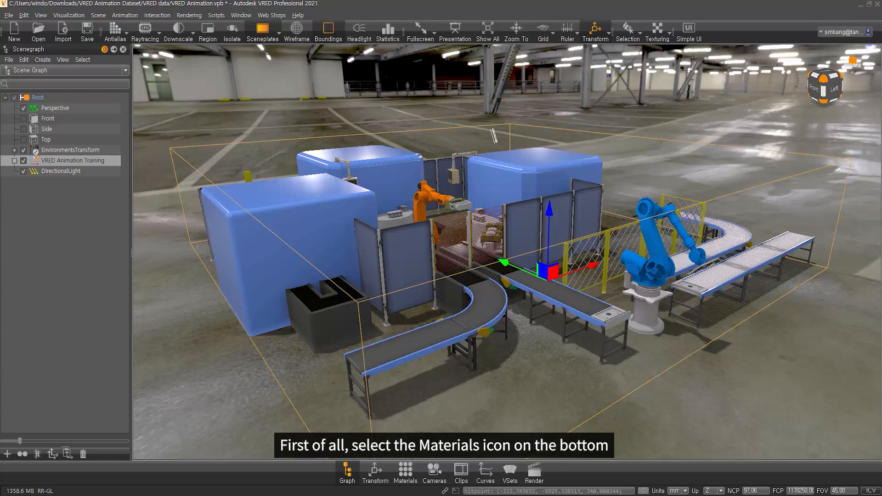
- Open the Material Editor, browse the scene's materials and select the dark grey surface_style (0,270588, 0,270588, 0,270588)
left_click(406, 476)
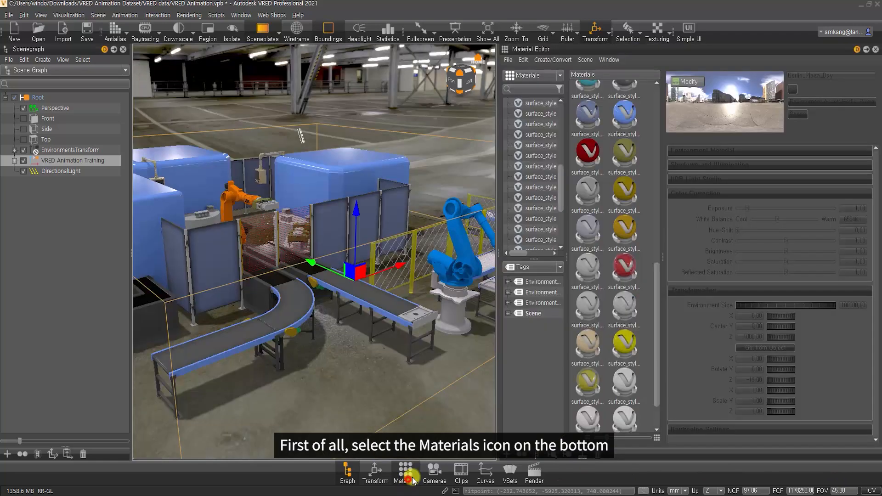
left_click_drag(655, 283, 663, 93)
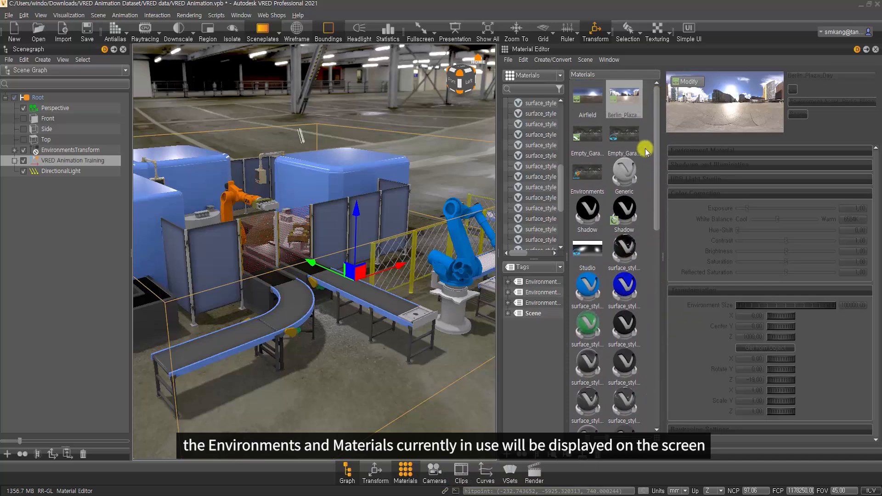
left_click_drag(657, 155, 658, 211)
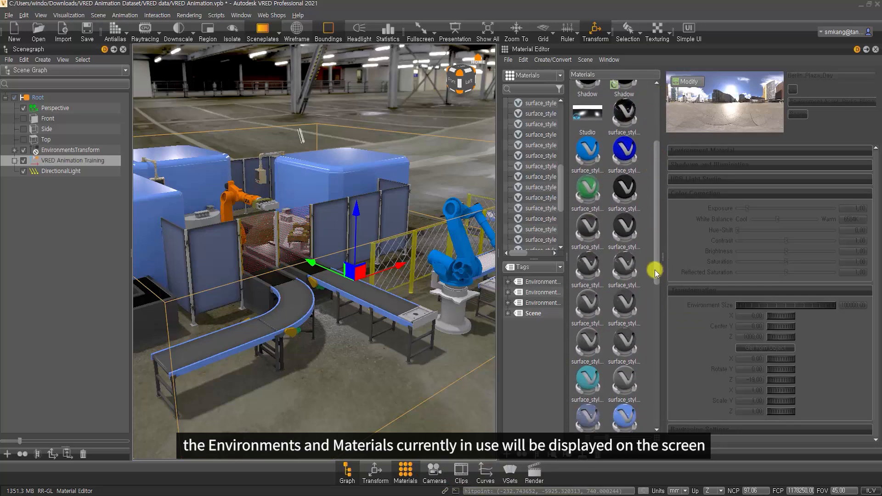
mouse_move(592, 202)
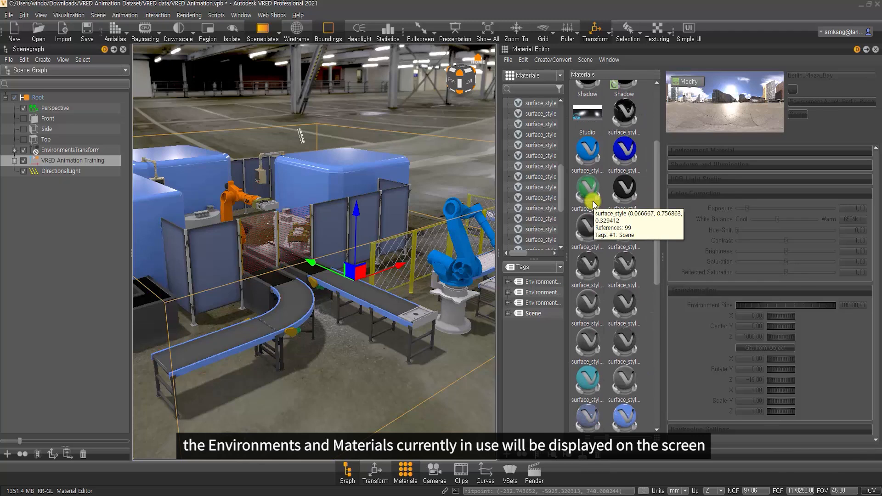
left_click(628, 271)
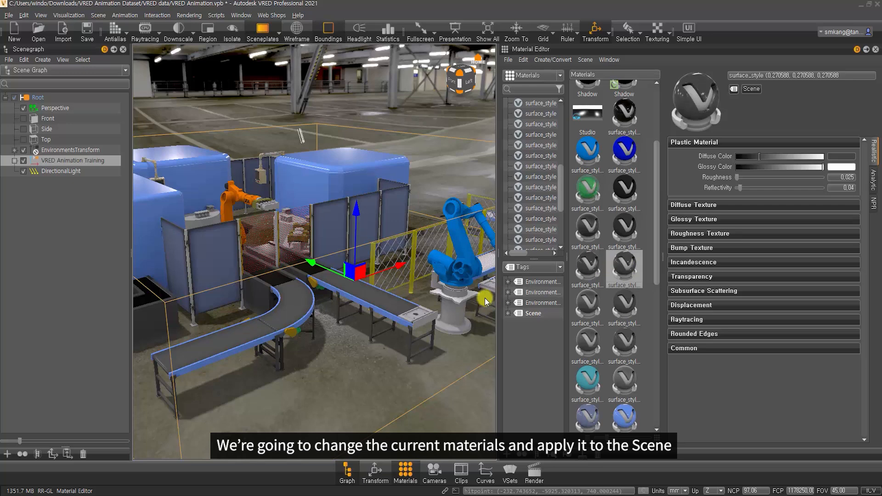
- Select the light grey pedestal that supports the blue robot beside the yellow fence
middle_click_drag(448, 308, 406, 303)
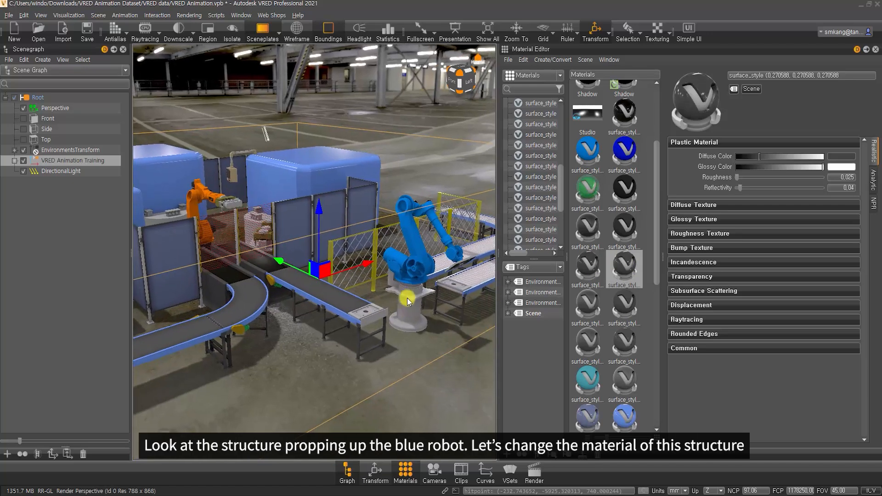
middle_click_drag(415, 266, 387, 239)
scroll(391, 282, "up", 5)
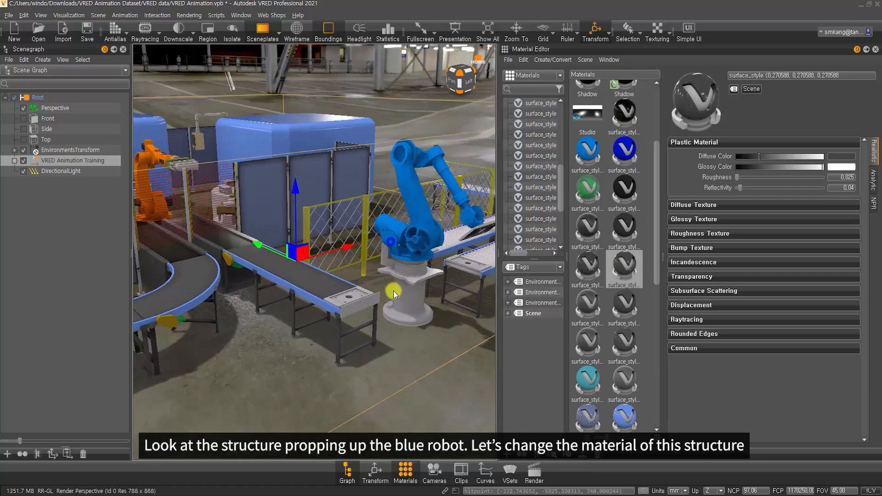
middle_click_drag(417, 287, 343, 276)
left_click(362, 271)
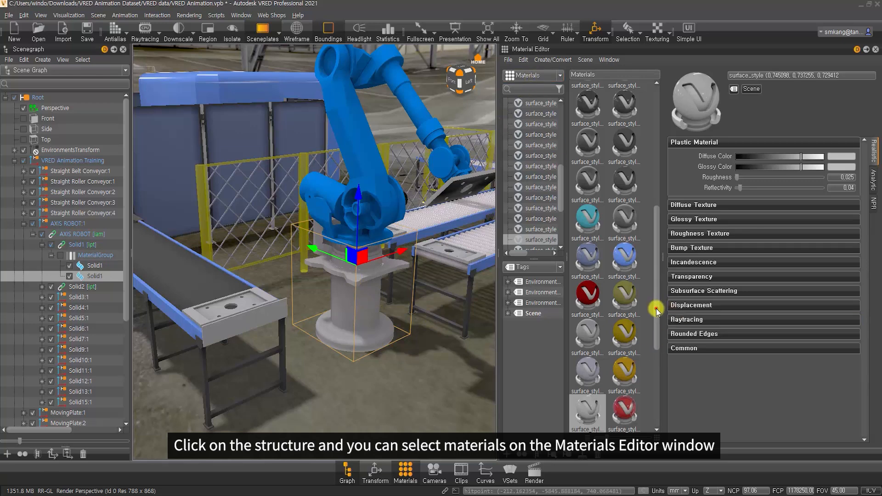
- Select all nodes that use the pedestal's material and check the whole robot cell for other objects sharing it
left_click_drag(656, 311, 656, 366)
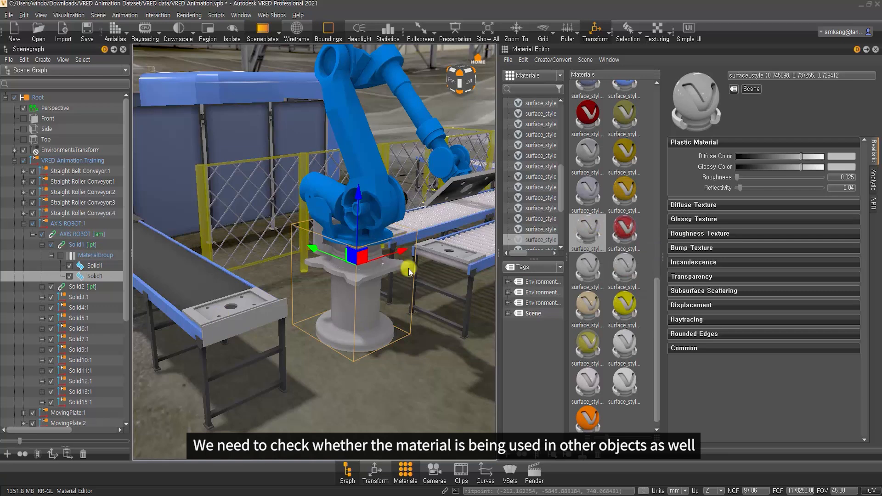
right_click(588, 227)
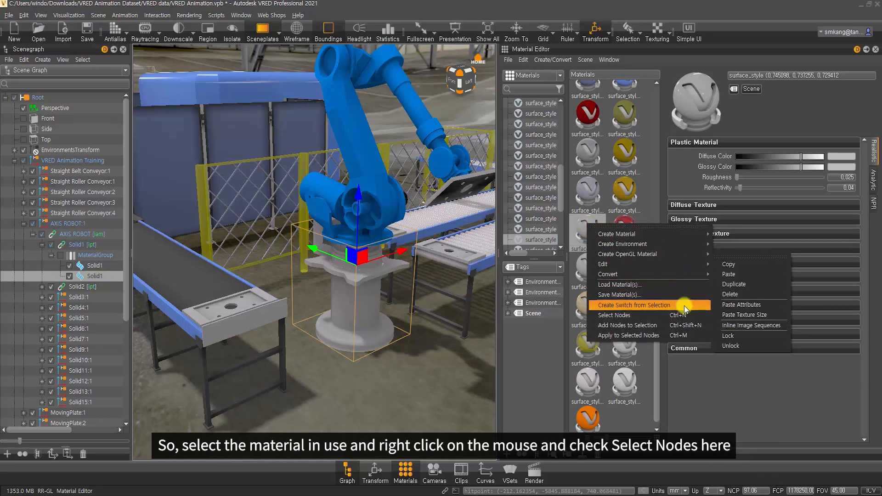
left_click(645, 315)
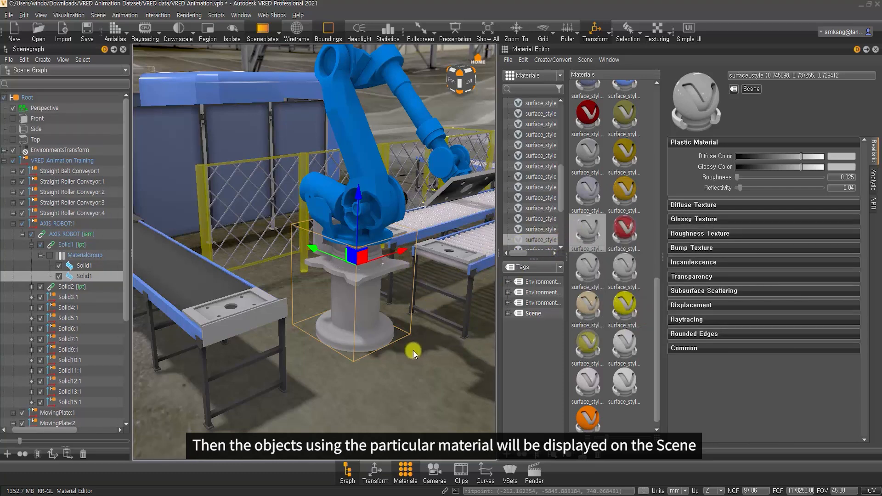
scroll(412, 346, "down", 8)
left_click_drag(412, 343, 337, 304)
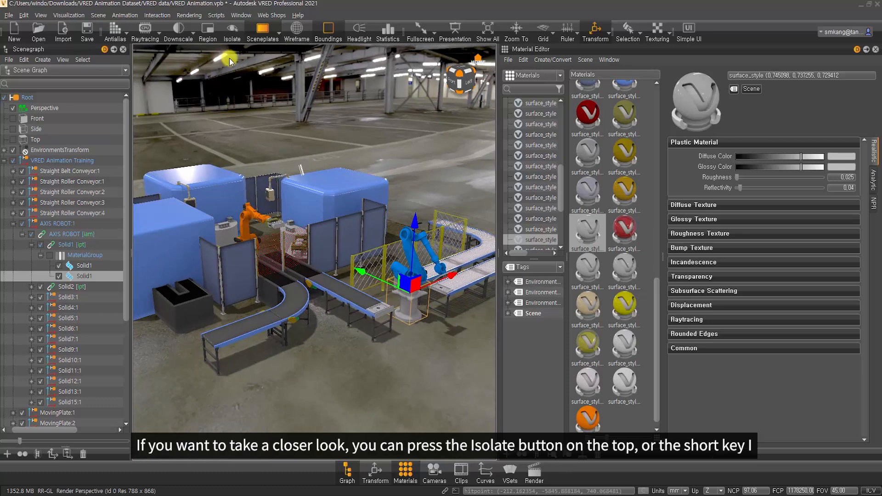
- Isolate the selected pedestal from the rest of the scene and frame it up close
left_click(232, 39)
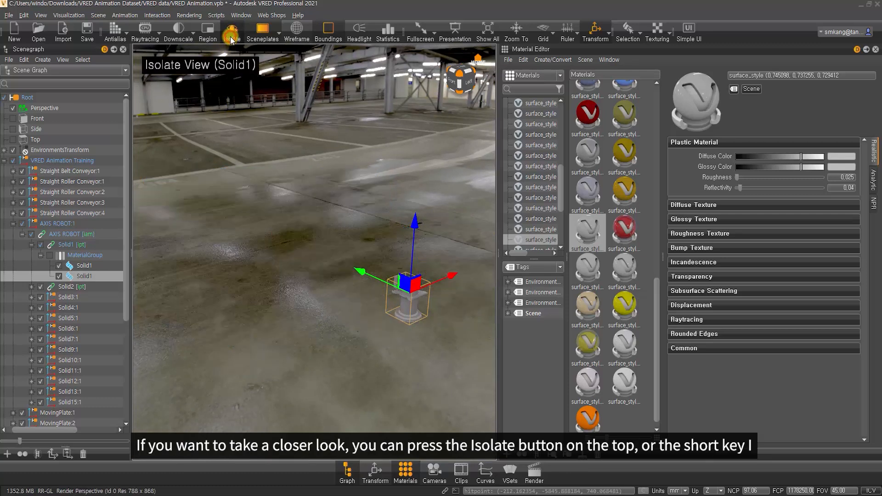
mouse_move(298, 283)
left_mouse_down()
mouse_move(353, 273)
mouse_move(286, 272)
left_mouse_up()
key("i")
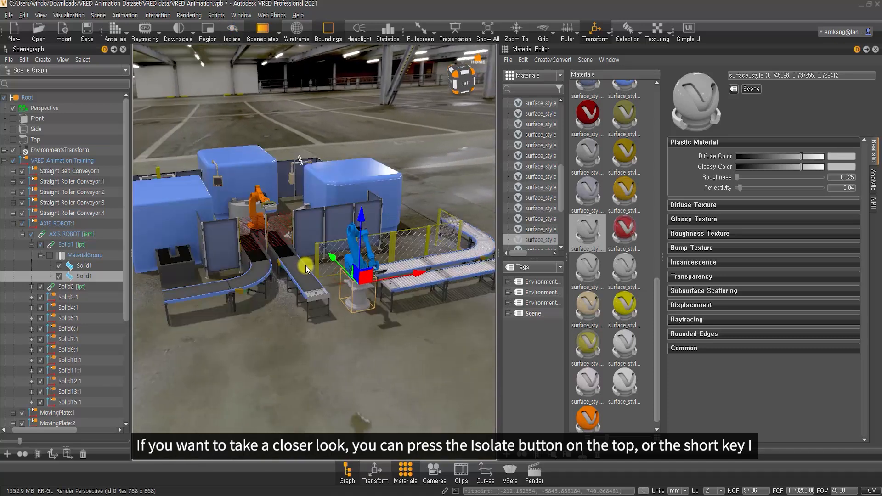
key("i")
left_click_drag(398, 271, 334, 325)
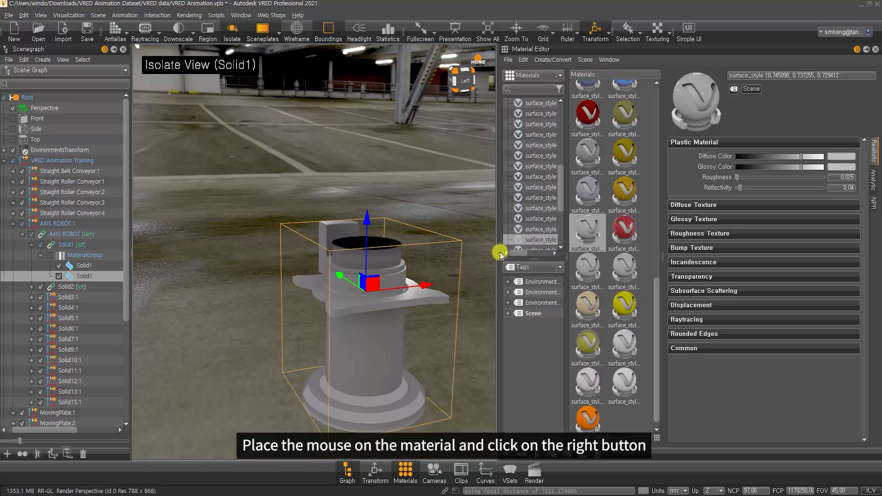
- Convert the pedestal's light grey plastic material to a Brushed Metal Truelight material
right_click(596, 223)
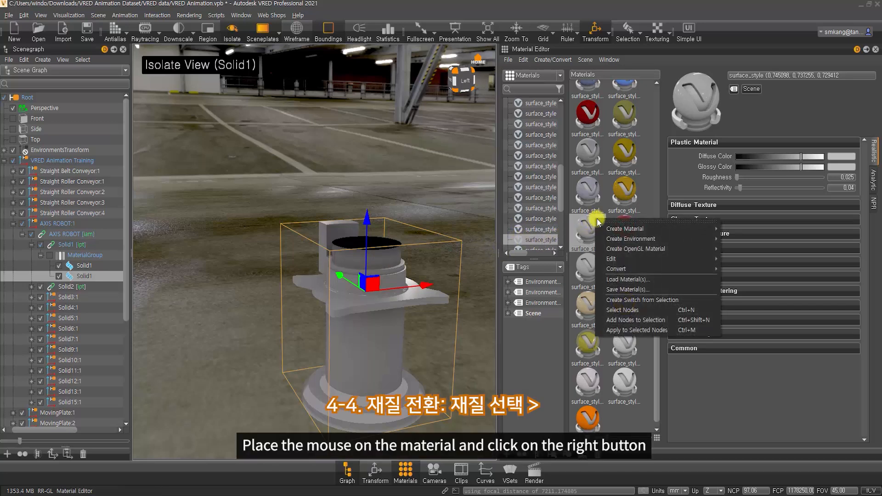
mouse_move(623, 271)
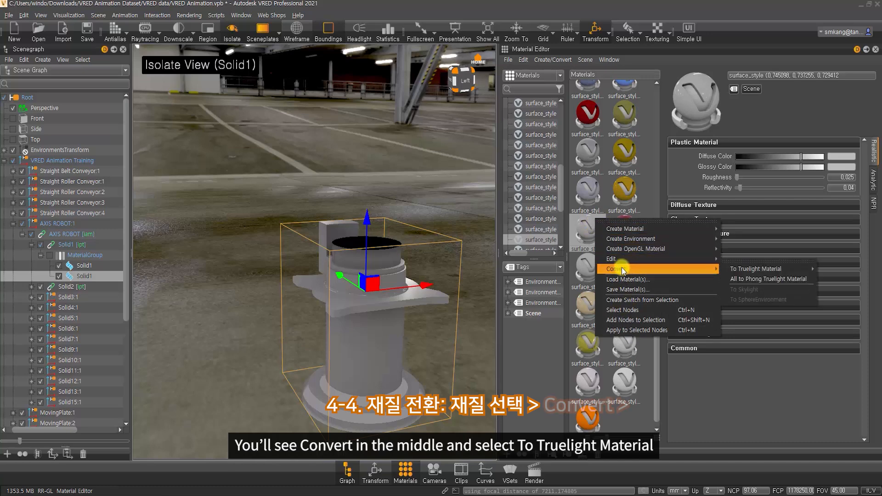
mouse_move(751, 270)
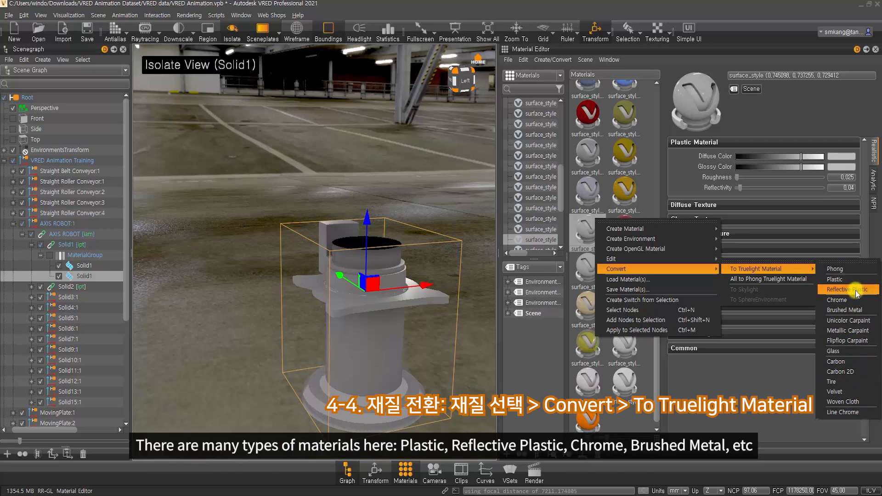
left_click(839, 311)
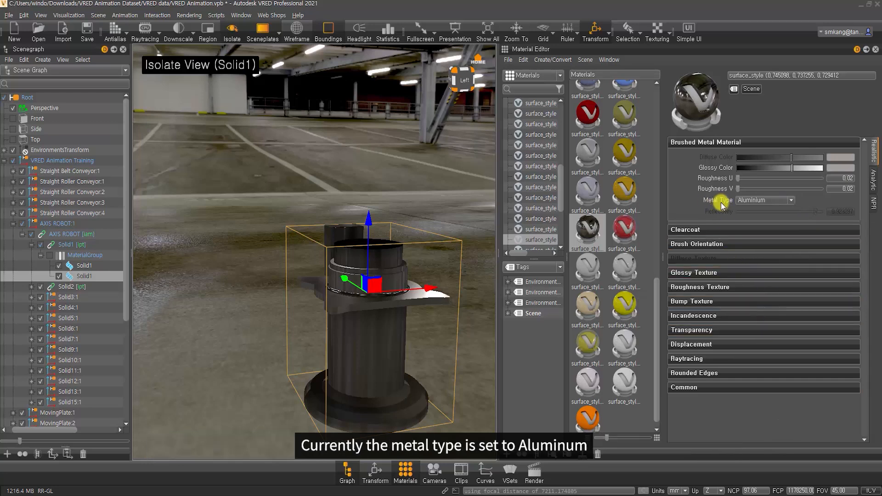
- Try the Gold, Cobalt and Aluminium metal types on the pedestal's brushed metal material
left_click(771, 203)
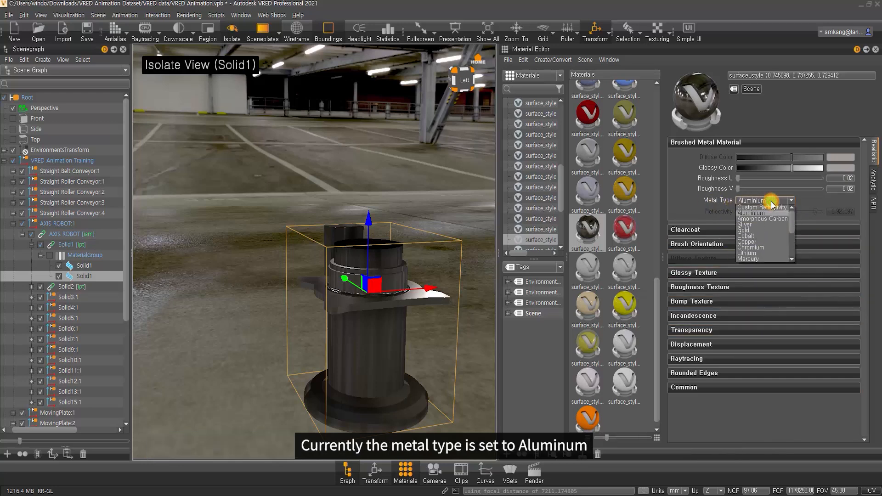
left_click(753, 230)
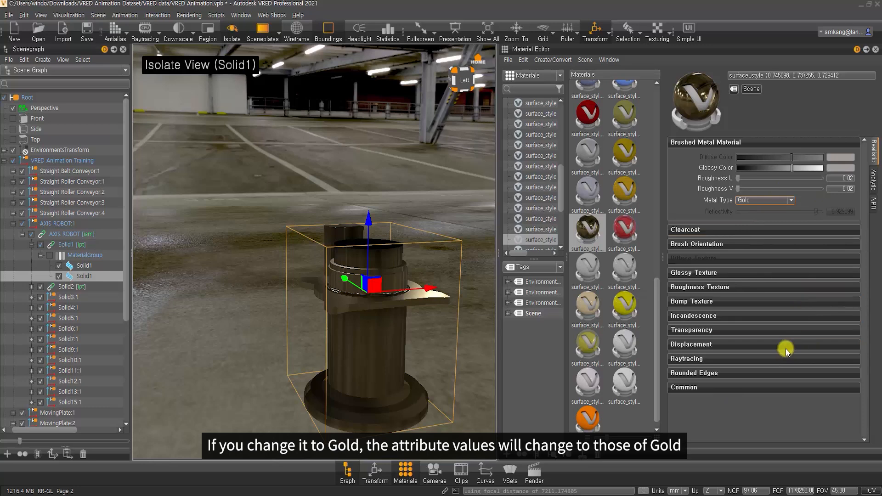
left_click(790, 200)
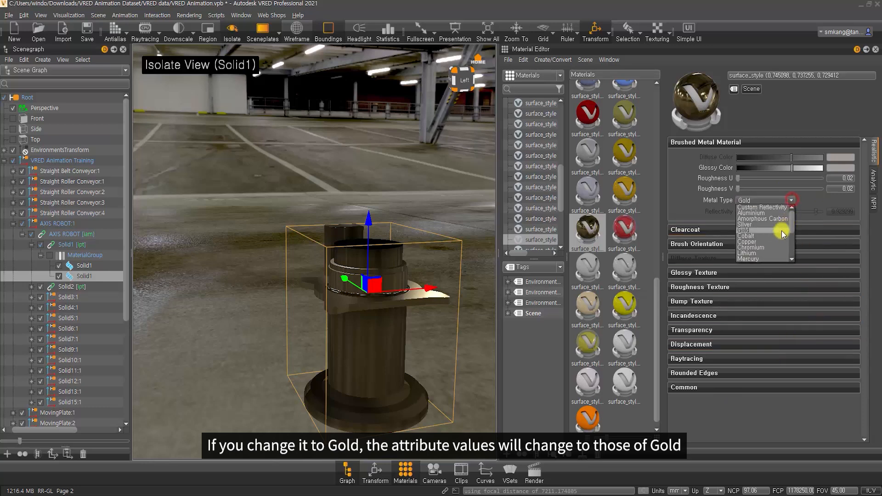
left_click(760, 236)
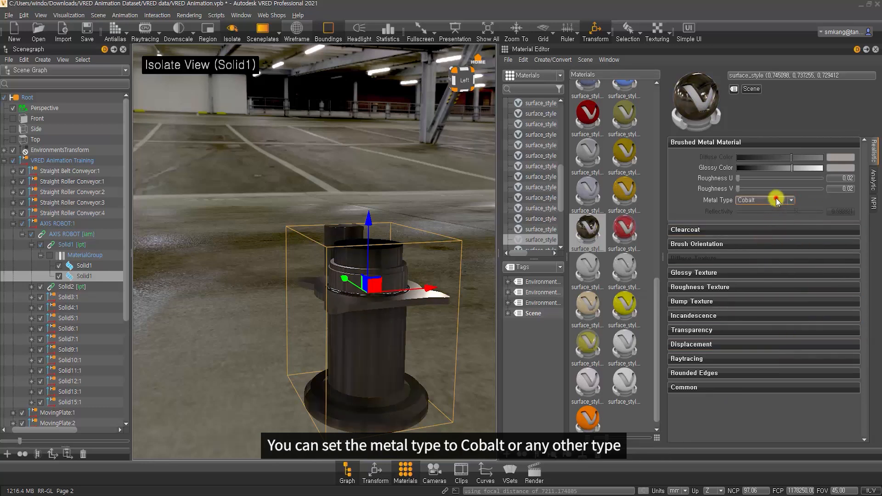
left_click(776, 198)
mouse_move(792, 223)
left_mouse_down()
mouse_move(794, 248)
mouse_move(787, 218)
left_mouse_up()
left_click(777, 213)
- Set the brushed metal's type to Custom Reflectivity and darken its Diffuse Color to a medium grey
left_click(776, 199)
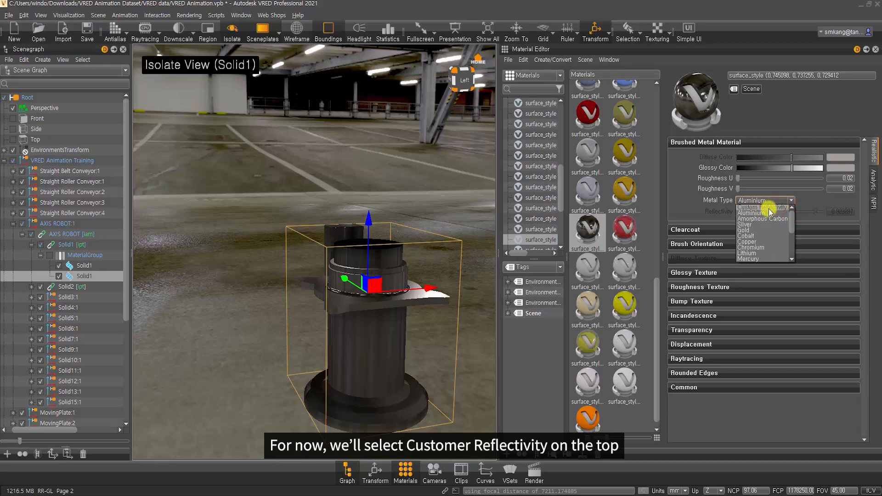
left_click(775, 207)
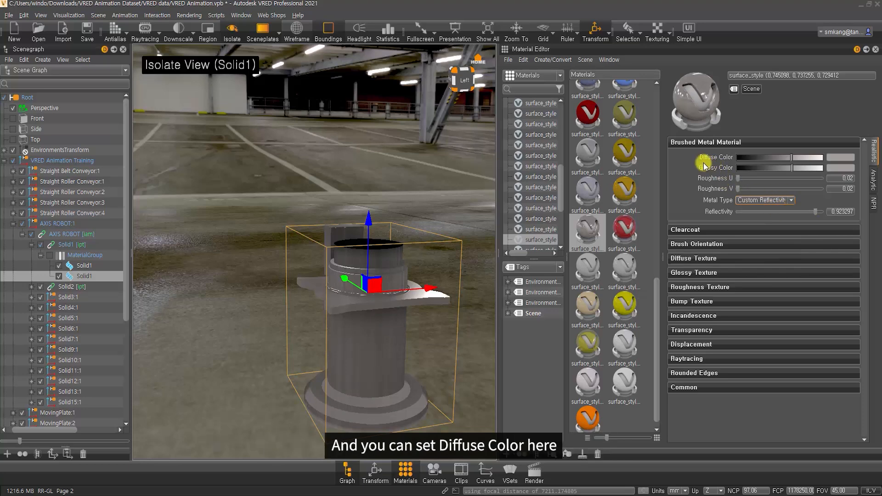
left_click_drag(791, 157, 772, 159)
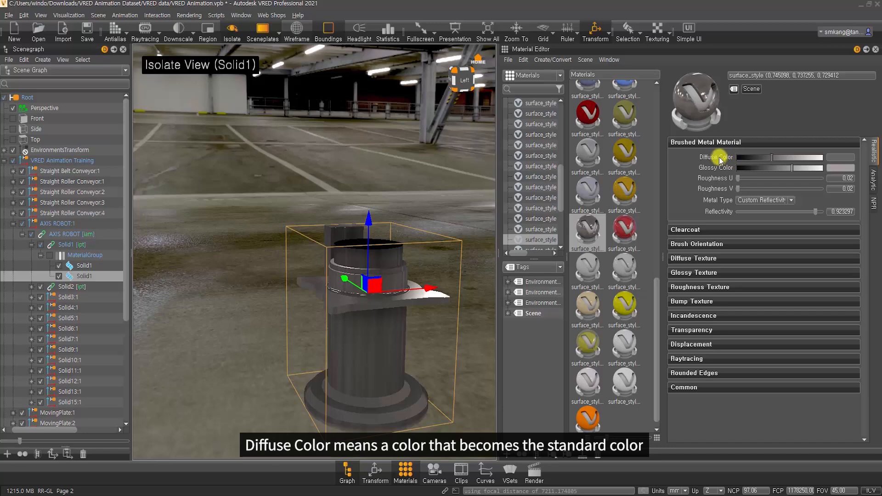
left_click(840, 156)
mouse_move(301, 167)
left_mouse_down()
mouse_move(301, 298)
mouse_move(296, 217)
mouse_move(291, 241)
mouse_move(300, 247)
left_mouse_up()
left_click(536, 355)
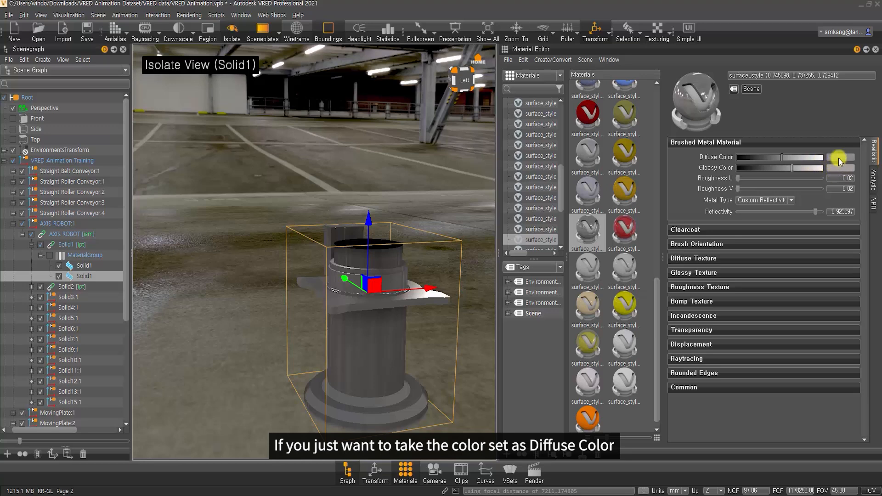
- Brighten the brushed metal's Glossy Color to light grey and set Roughness U and Roughness V to 0.05
mouse_move(844, 158)
left_mouse_down()
mouse_move(848, 167)
mouse_move(809, 169)
left_mouse_up()
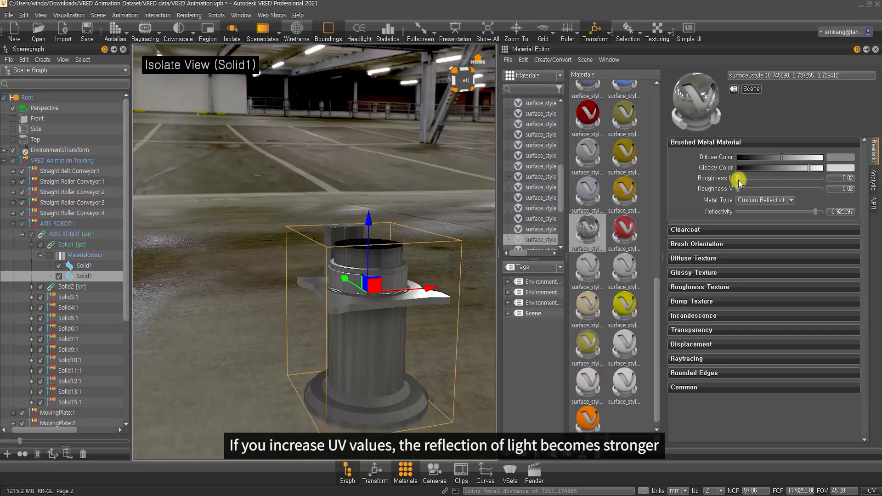
mouse_move(756, 180)
left_mouse_down()
mouse_move(795, 191)
mouse_move(765, 179)
mouse_move(800, 179)
mouse_move(754, 180)
left_mouse_up()
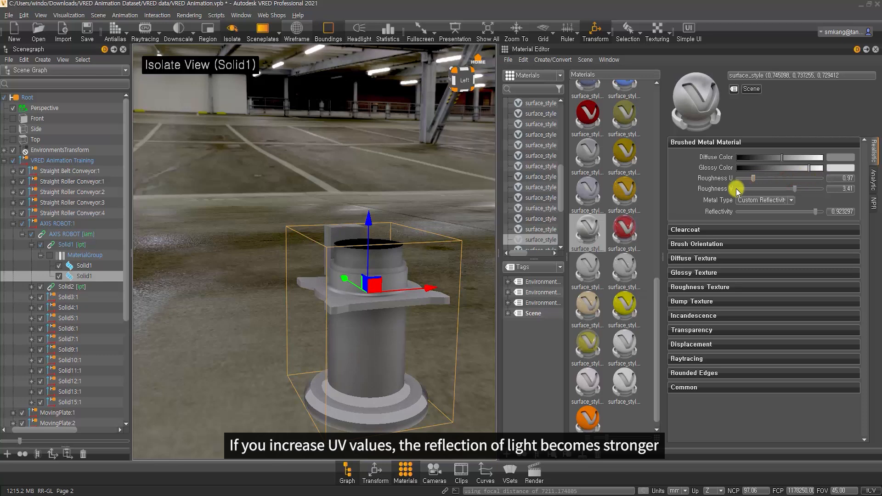
double_click(840, 178)
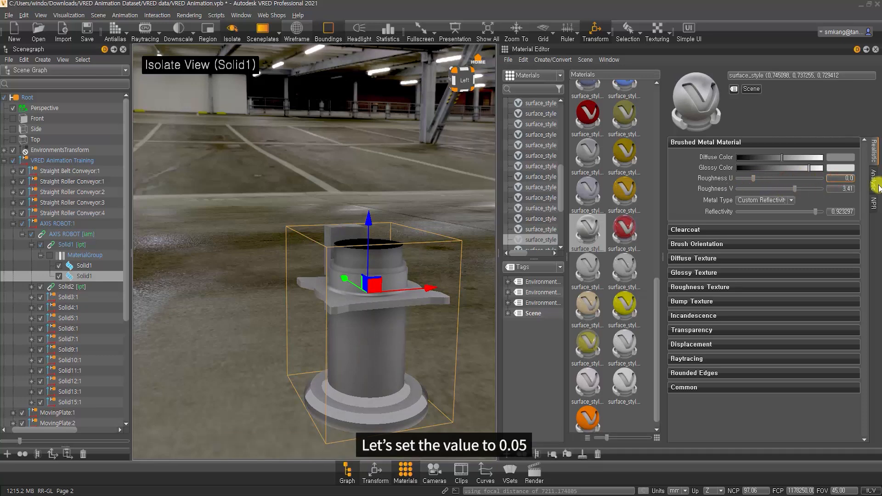
key("Tab")
type("0.05")
key("Return")
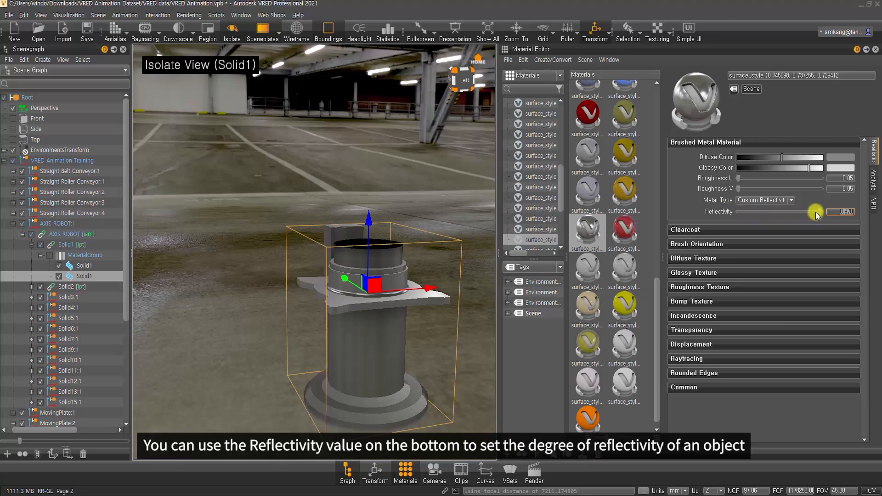
- Compare Reflectivity values of 0.043 and 10 on the pedestal's brushed metal and set Reflectivity to 1.00
left_click_drag(820, 212, 742, 216)
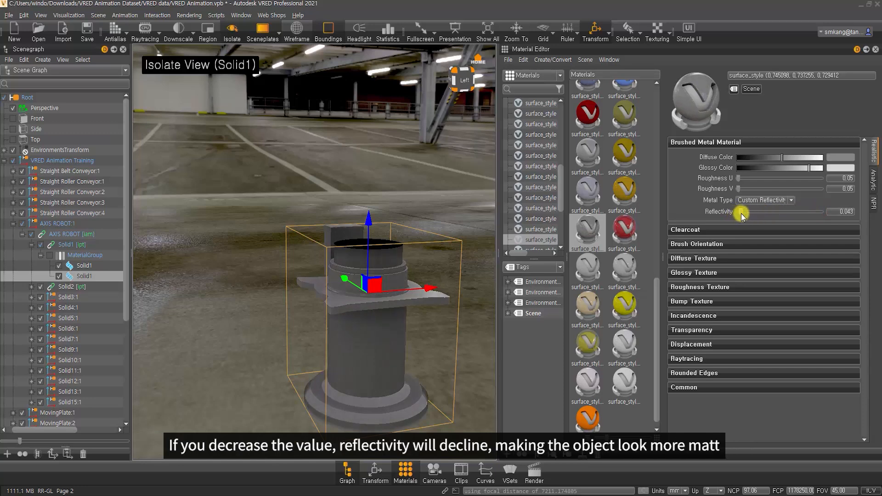
left_click_drag(741, 215, 826, 216)
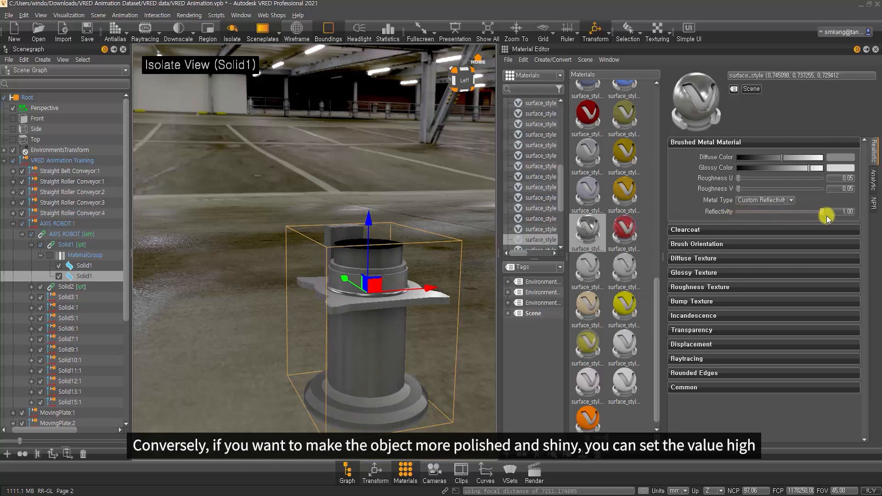
left_click_drag(373, 377, 459, 330)
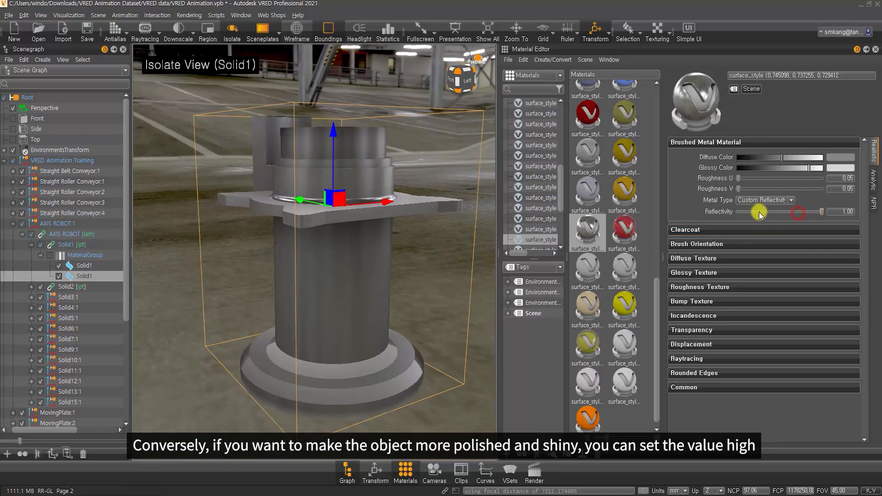
left_click(795, 210)
mouse_move(817, 209)
left_mouse_down()
mouse_move(782, 210)
mouse_move(808, 211)
left_mouse_up()
left_click(838, 212)
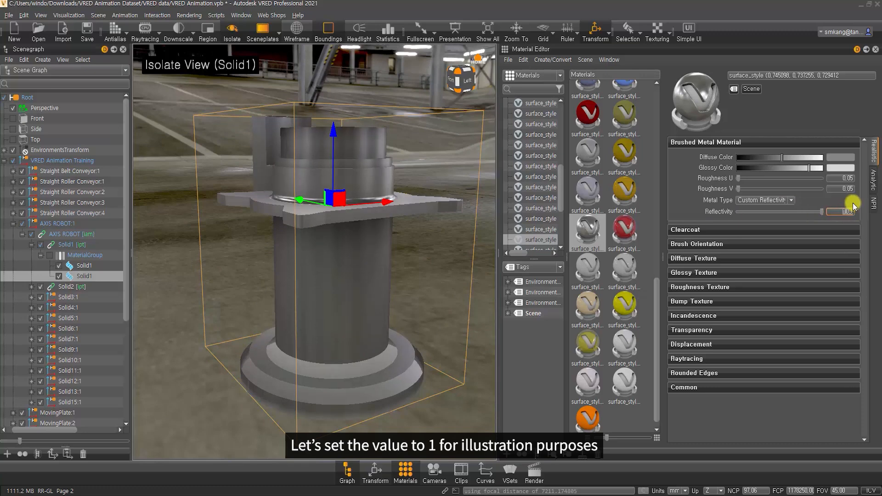
type("10")
key("Return")
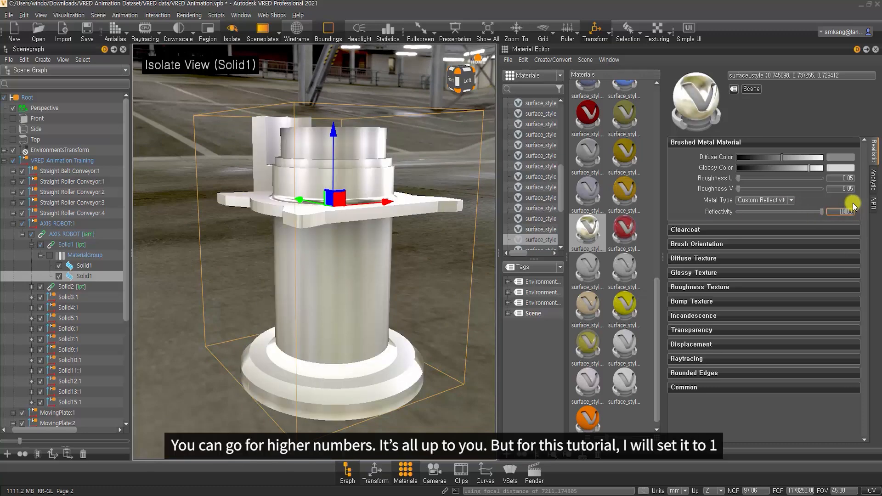
left_click_drag(821, 212, 868, 214)
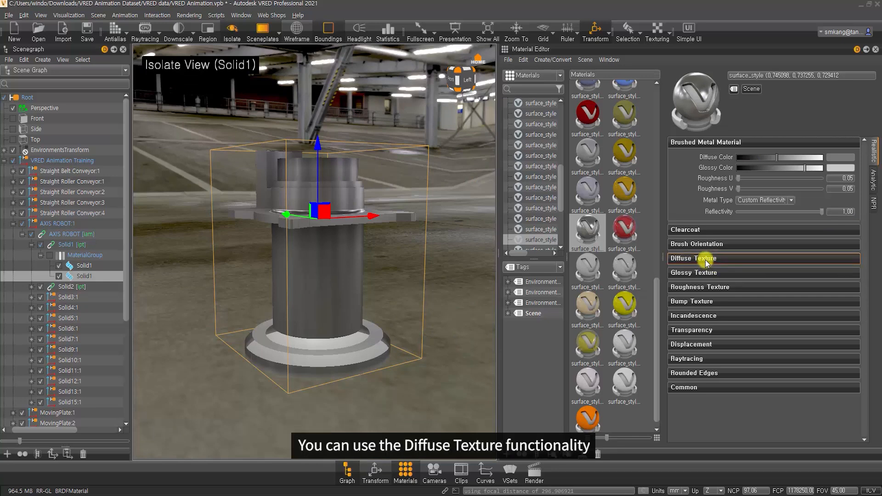
- Enable the Diffuse Texture on the pedestal's brushed metal material and load brushed_metal.jpg for it
left_click(706, 259)
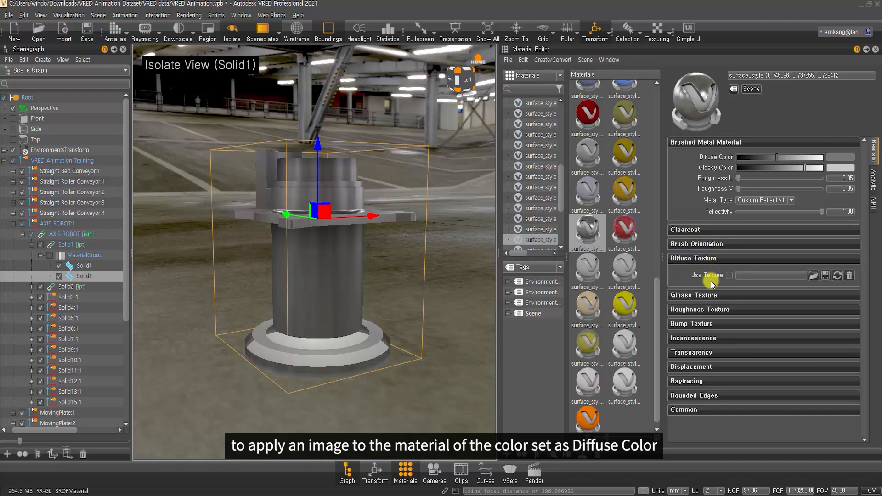
left_click(728, 275)
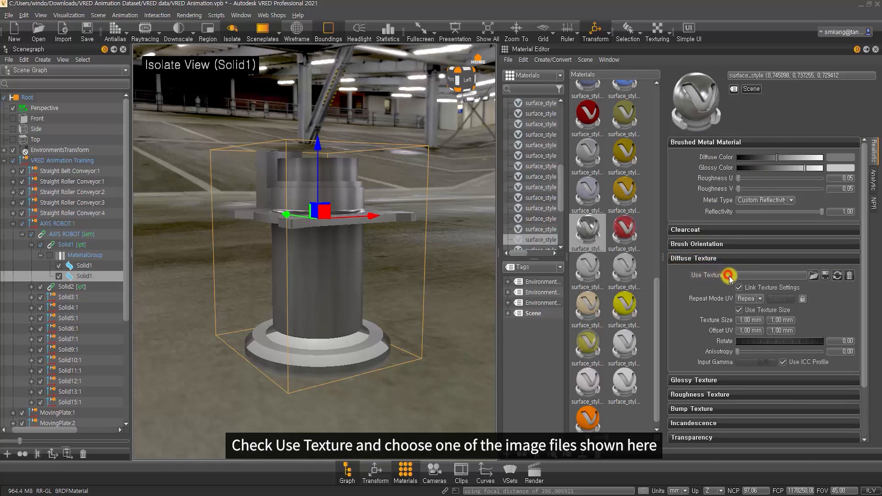
left_click(810, 276)
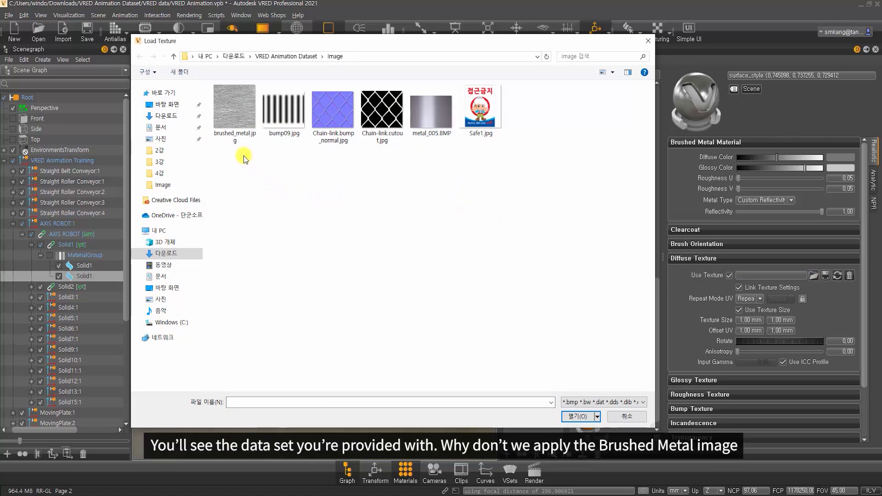
double_click(229, 106)
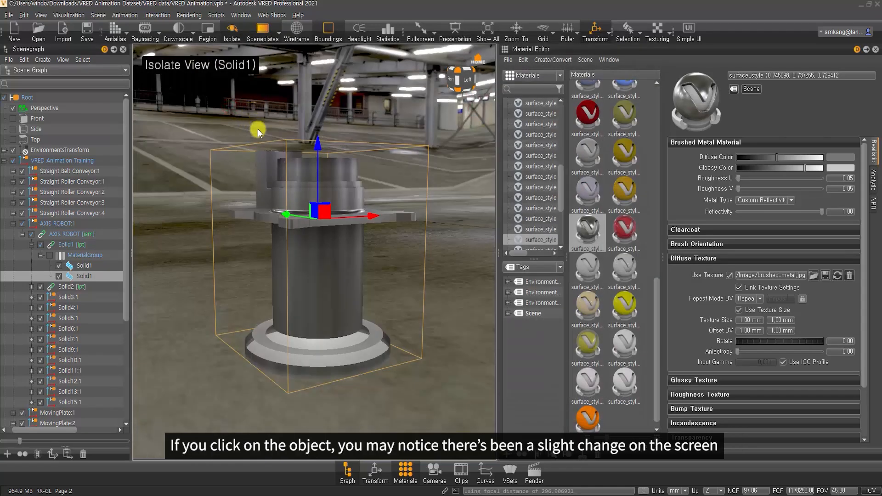
- Inspect the pedestal up close and compare it with the diffuse texture switched off and on
middle_click_drag(325, 200, 355, 196)
right_click_drag(358, 196, 349, 312)
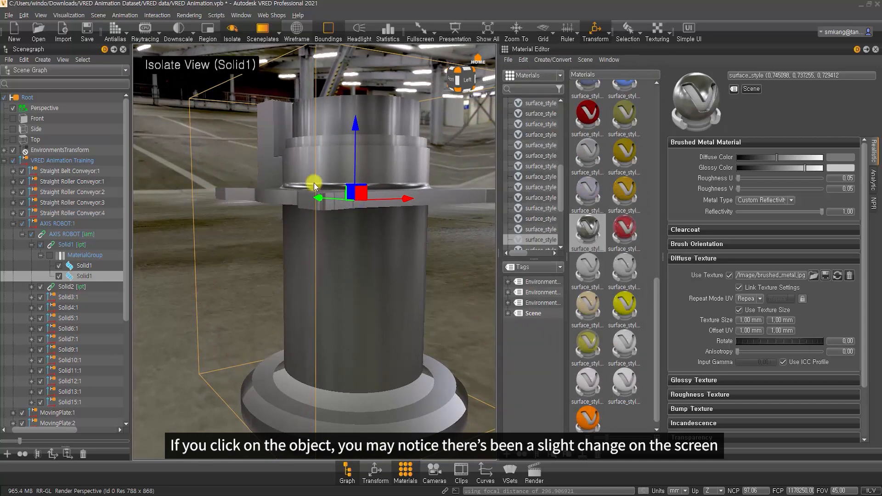
right_click_drag(331, 164, 332, 189)
left_click(727, 275)
left_click(728, 275)
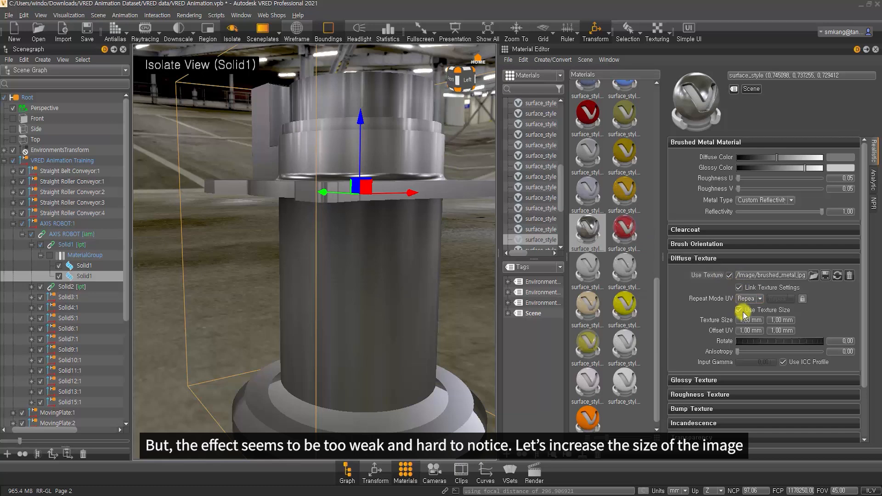
- Set the Brush Orientation's Size U and Size V to 100 and lower the brushed metal's Reflectivity to 0.076
left_click(686, 246)
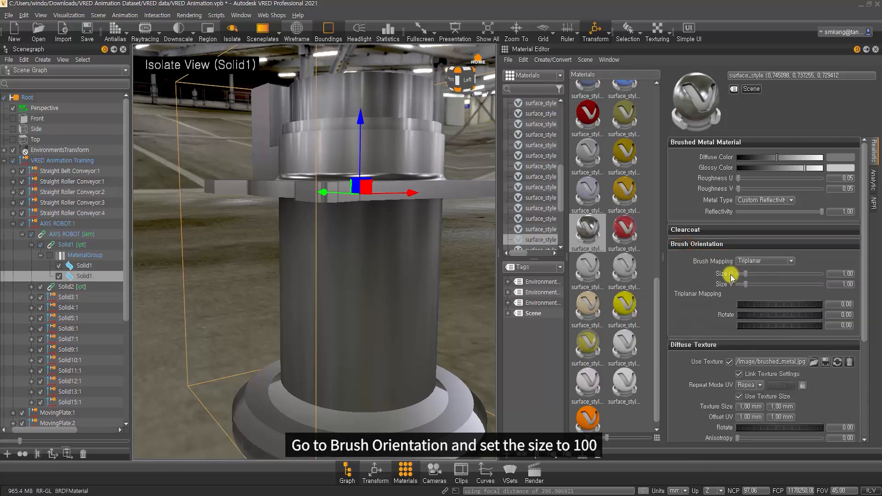
left_click(841, 274)
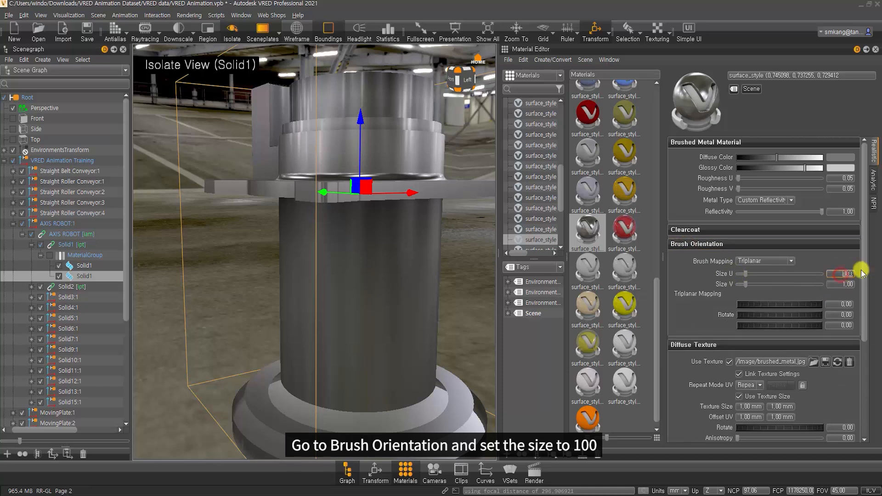
type("100")
key("Tab")
type("100")
key("Return")
left_click_drag(363, 218, 491, 237)
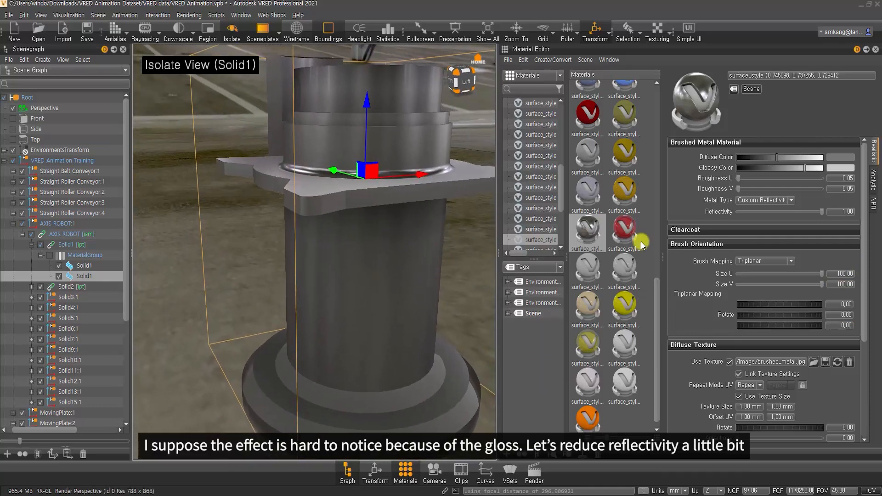
left_click_drag(822, 211, 743, 216)
left_click_drag(399, 197, 357, 257)
- Set the diffuse texture size to 100 mm in both directions and raise Reflectivity to 0.212
left_click(675, 245)
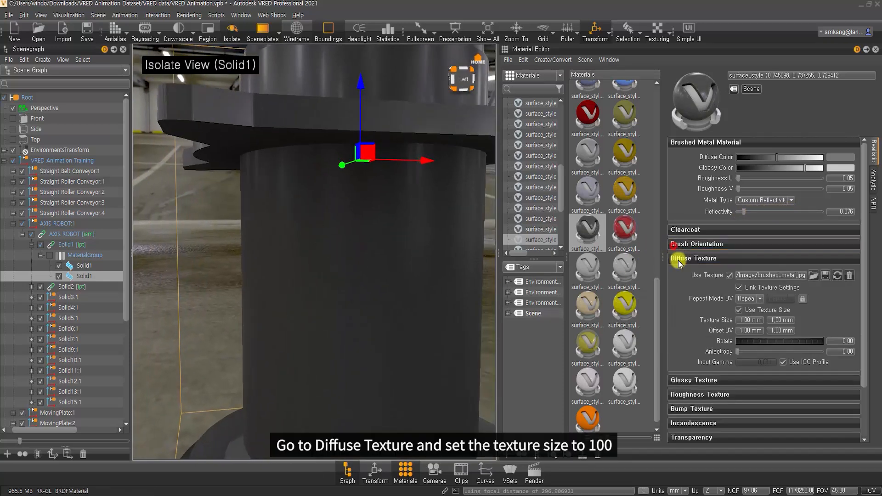
left_click(742, 320)
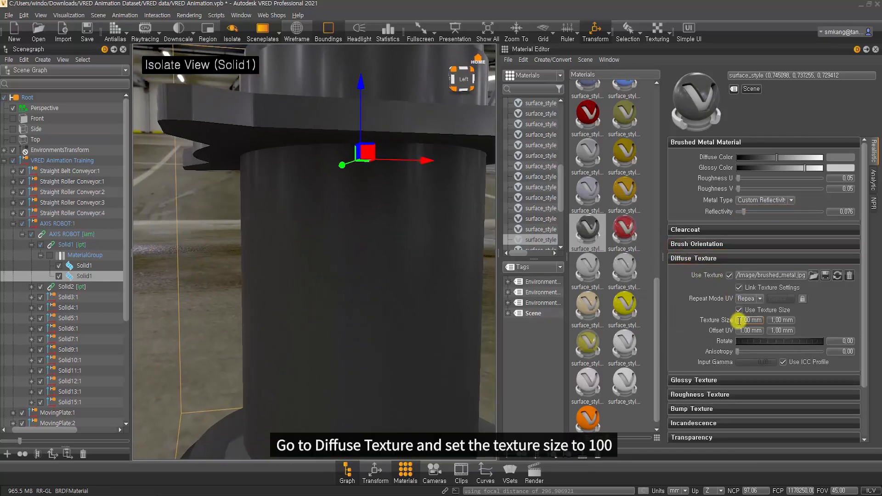
type("100")
key("Tab")
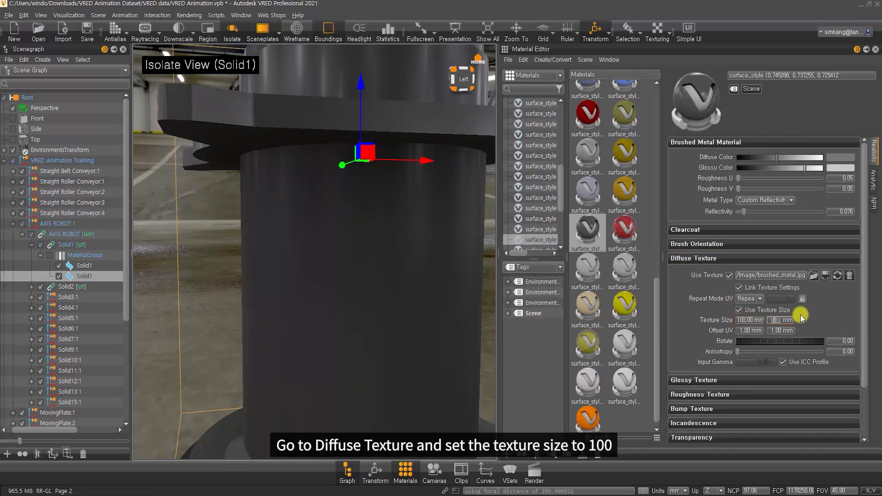
key("Return")
left_click_drag(316, 276, 441, 244, "alt")
left_click_drag(744, 212, 755, 212)
left_click_drag(364, 167, 352, 255, "alt")
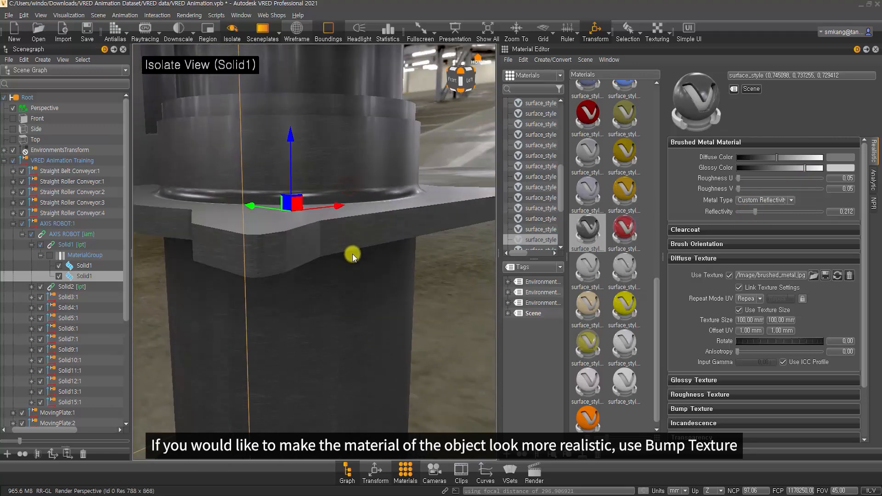
- Enable the Bump Texture on the brushed metal material and load brushed_metal.jpg for it
left_click(689, 259)
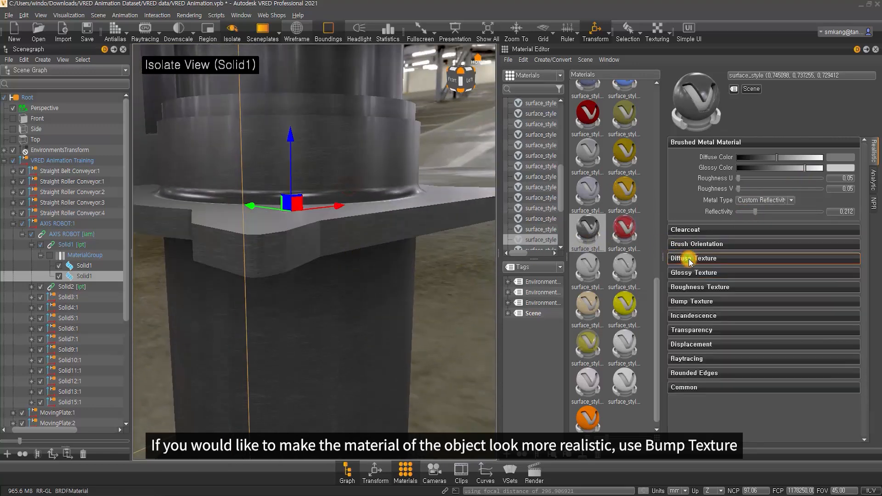
left_click(702, 301)
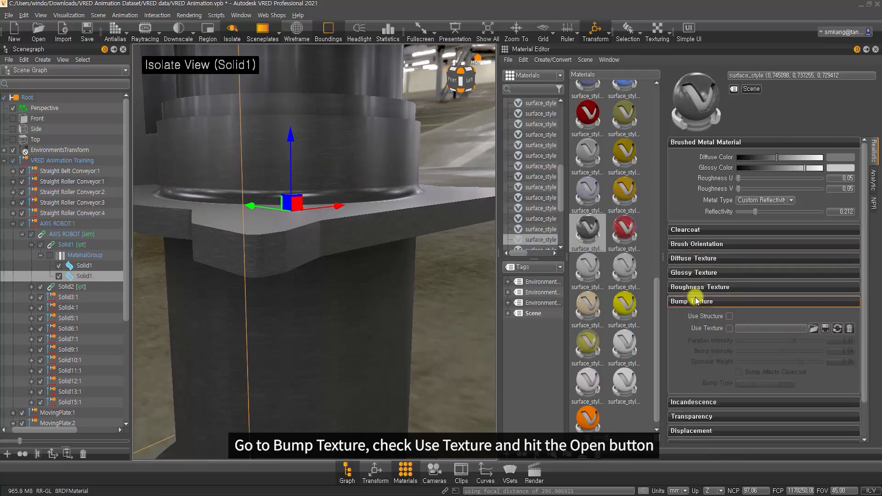
left_click(729, 328)
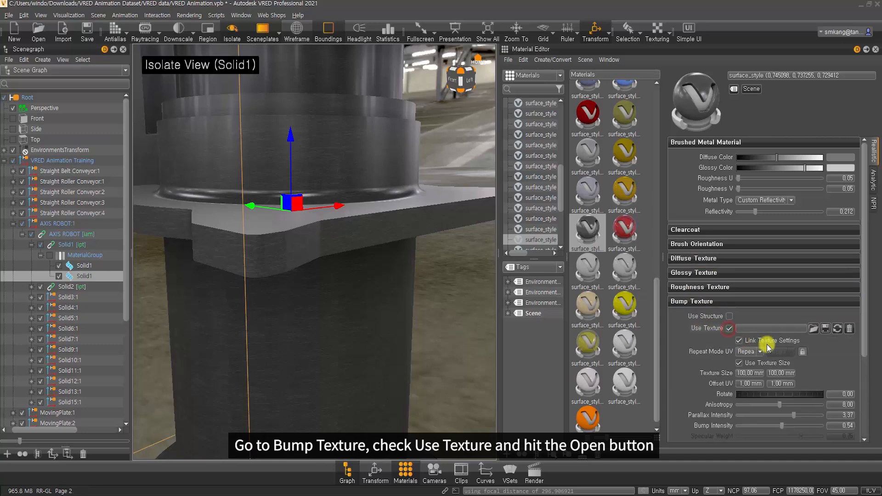
left_click(813, 328)
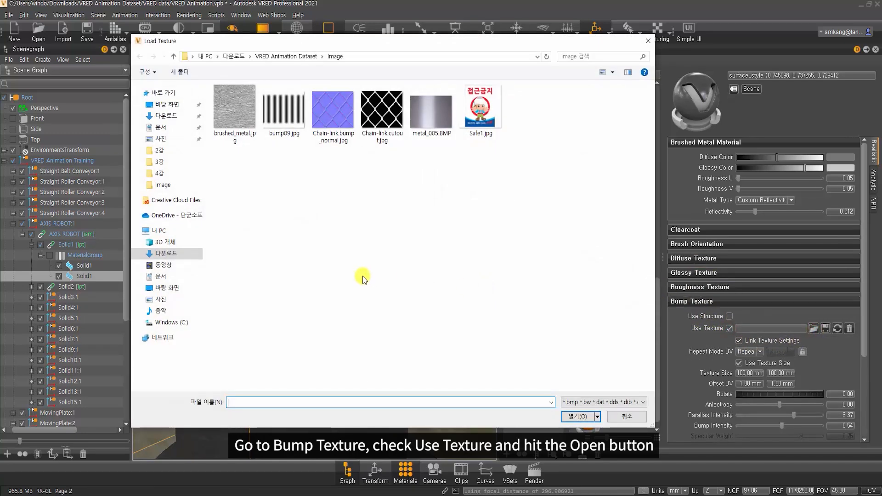
left_click(363, 279)
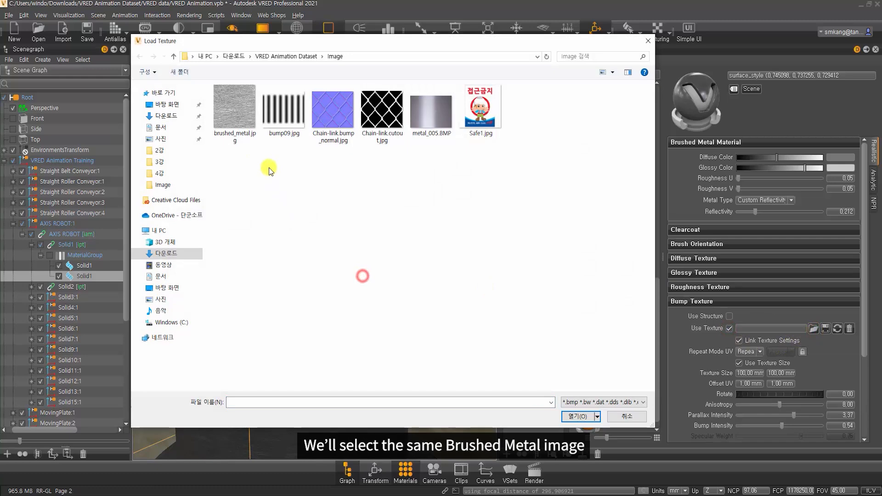
double_click(238, 106)
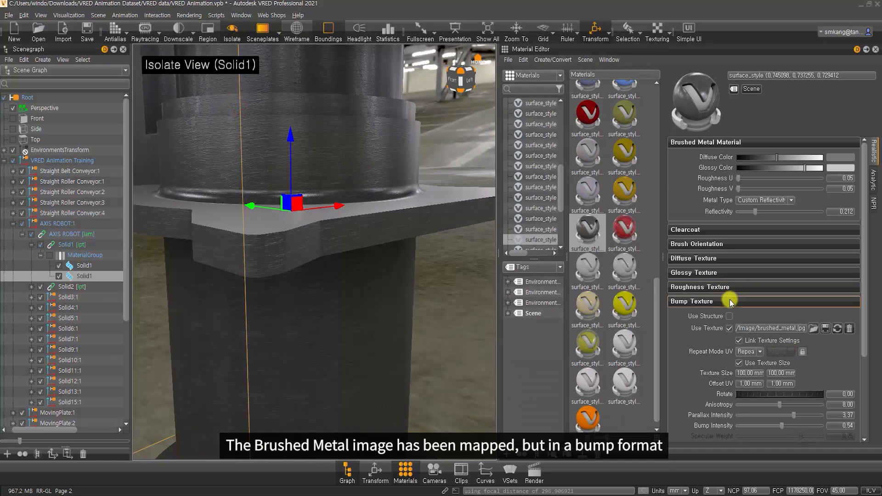
- Try a Bump Intensity of 0.43 on the brushed metal's bump texture and raise it to 0.87
left_click_drag(863, 244, 858, 327)
left_click_drag(414, 329, 350, 262)
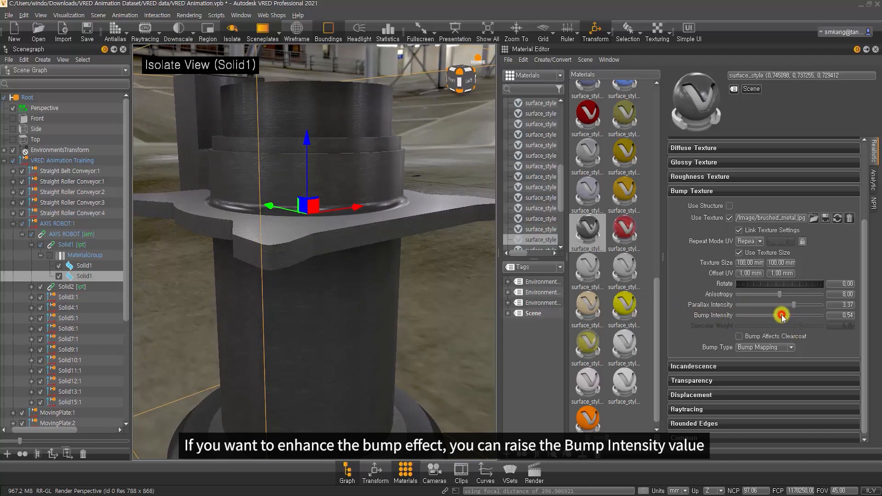
mouse_move(786, 317)
left_mouse_down()
mouse_move(809, 320)
mouse_move(782, 321)
left_mouse_up()
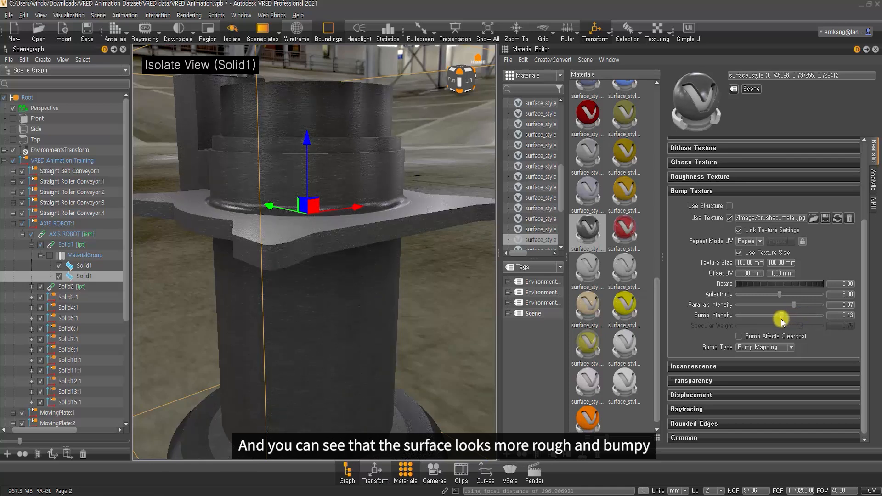
mouse_move(301, 292)
left_mouse_down()
mouse_move(245, 235)
mouse_move(294, 296)
left_mouse_up()
right_click_drag(324, 237, 331, 345)
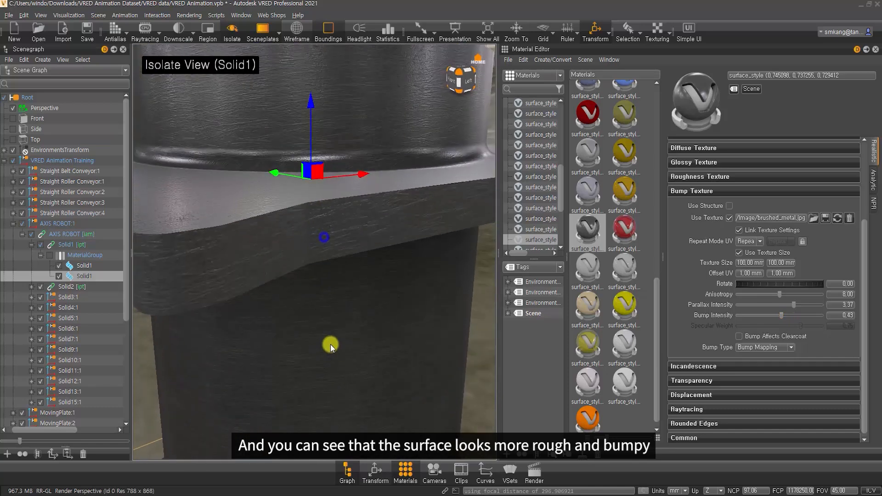
left_click_drag(784, 315, 785, 317)
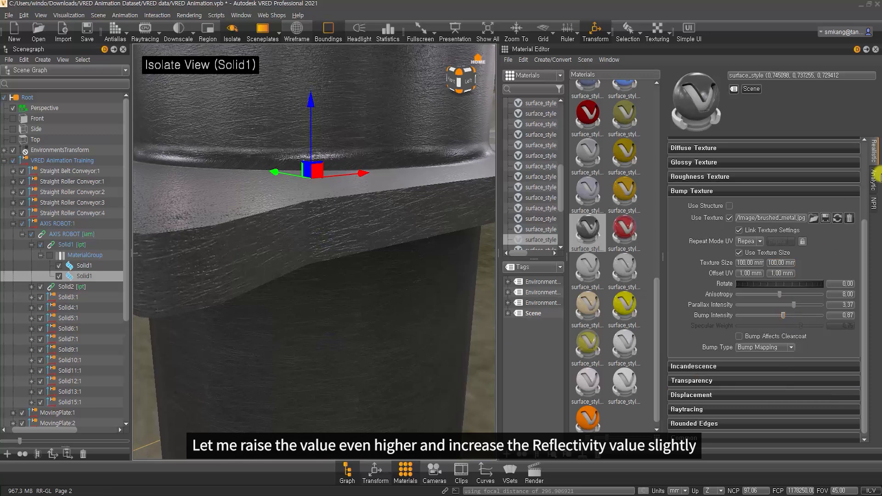
- Set the brushed metal's Reflectivity to 1.00, inspect the pedestal from several angles and save the scene
left_click_drag(866, 222, 863, 136)
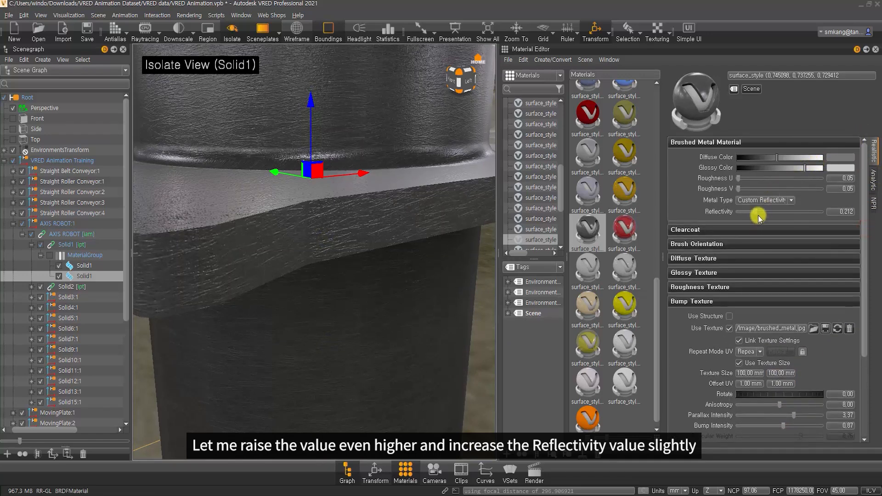
left_click_drag(754, 212, 825, 219)
right_click_drag(394, 306, 374, 299, "alt")
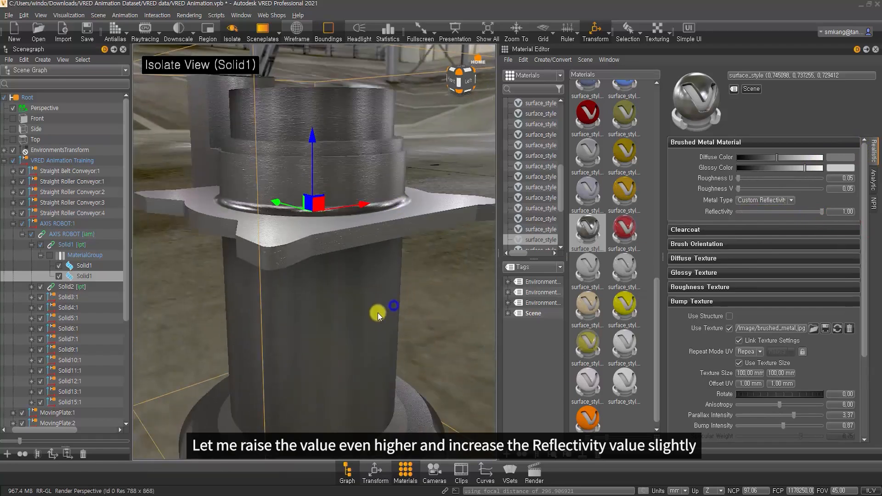
left_click_drag(374, 316, 266, 340, "alt")
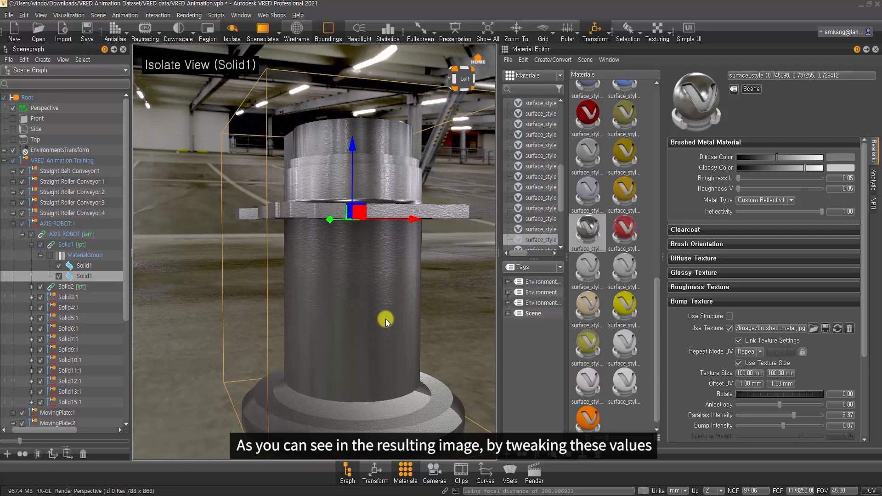
left_click_drag(327, 286, 346, 307, "alt")
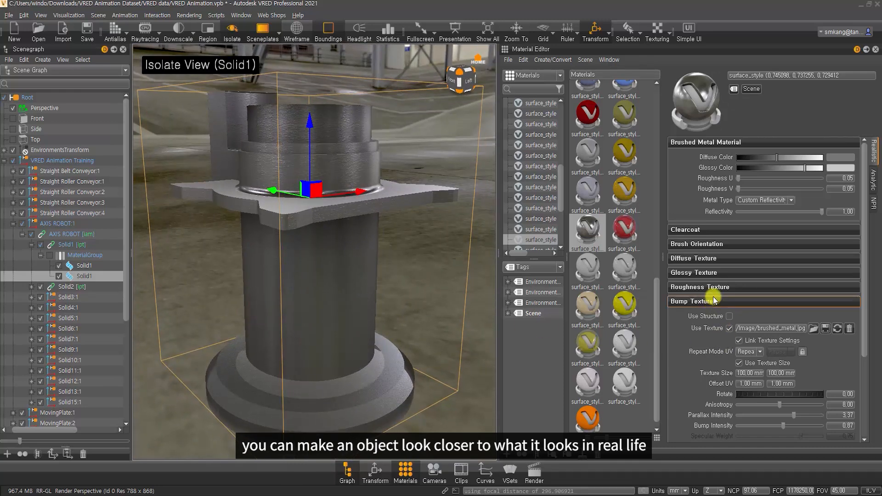
key("ctrl+s")
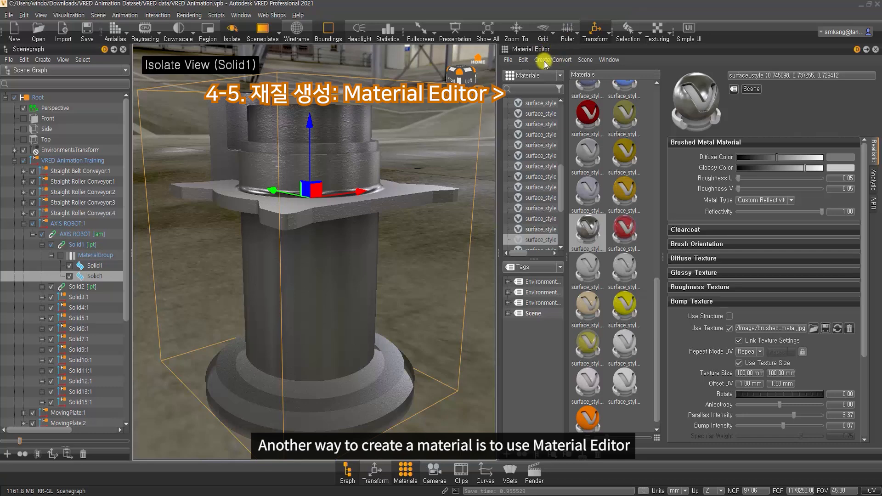
- Create a new Phong material in the material library
left_click(560, 60)
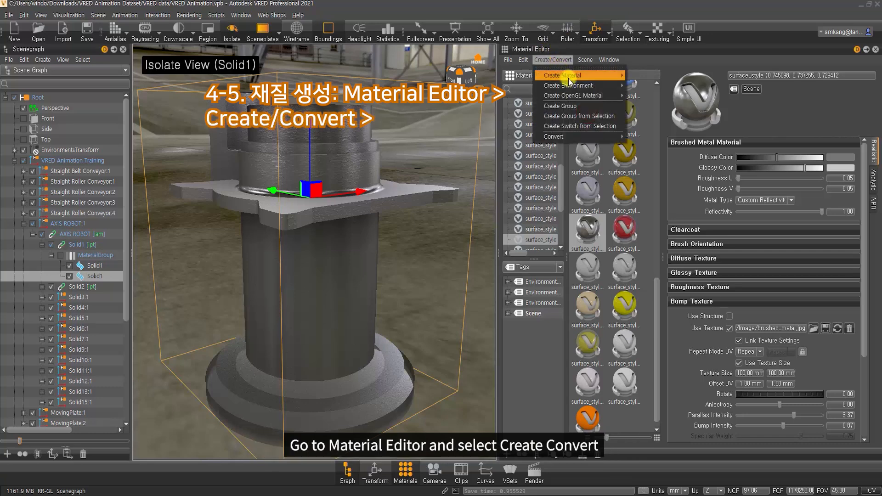
mouse_move(566, 77)
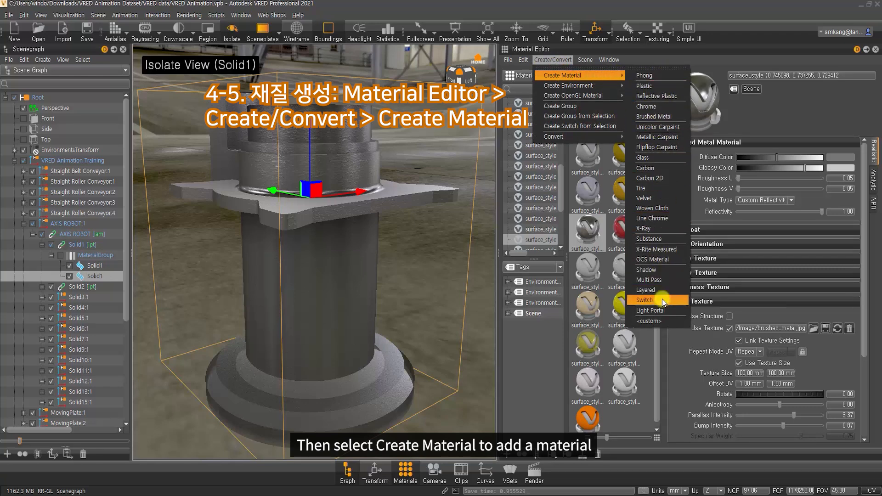
left_click(654, 78)
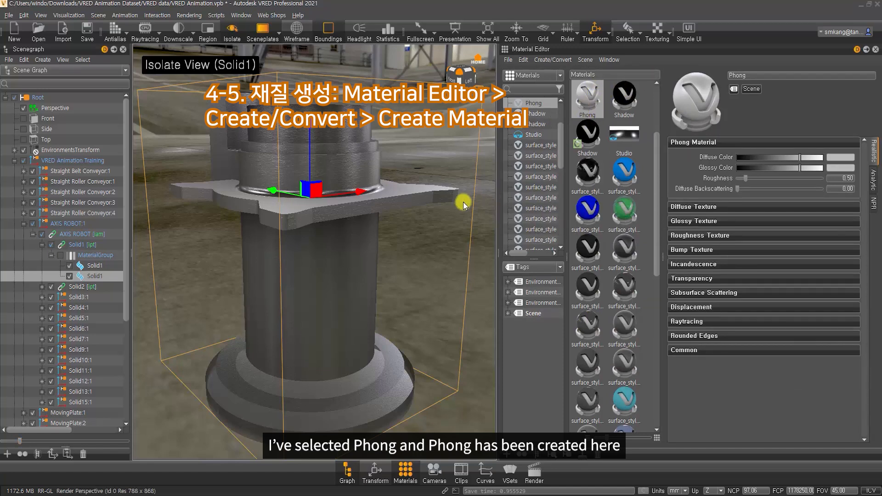
- Leave the isolated view and select the dark belt surface of the straight belt conveyor near the blue robot
key("i")
right_click_drag(420, 311, 423, 173)
left_click_drag(417, 220, 307, 258)
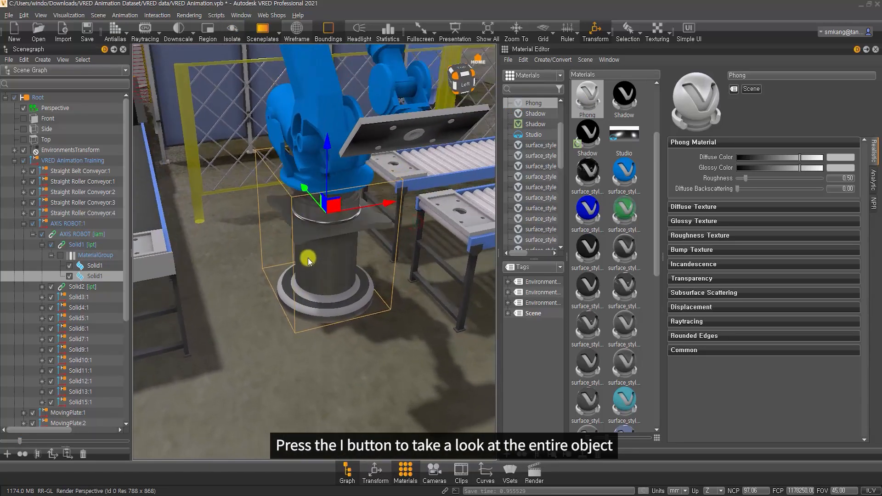
middle_click_drag(308, 258, 409, 255)
right_click_drag(409, 255, 379, 236)
left_click_drag(312, 248, 331, 246)
middle_click_drag(332, 246, 393, 239)
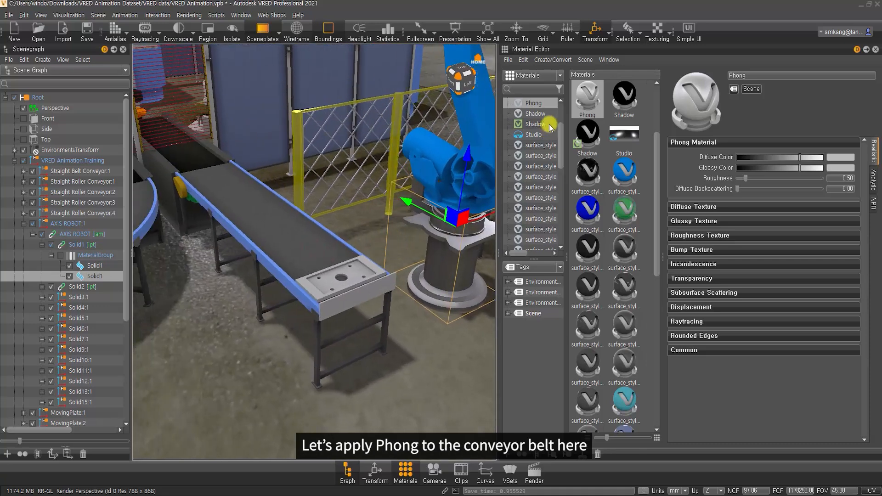
left_click(306, 242)
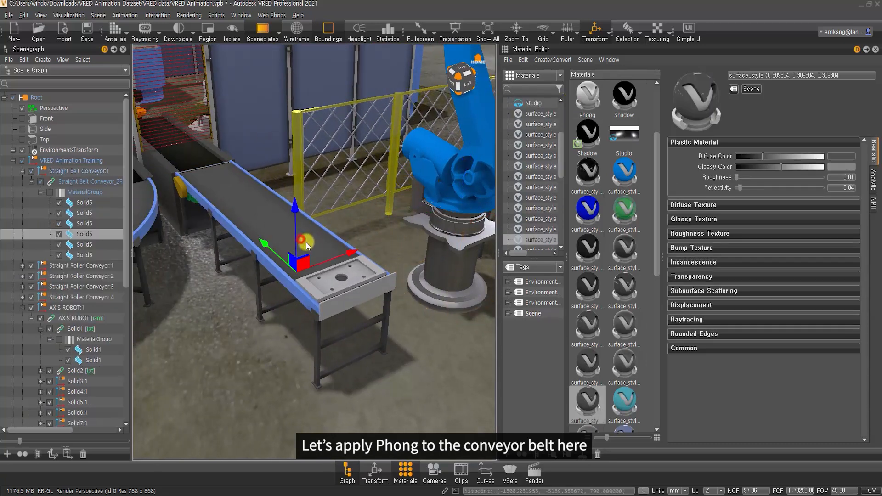
middle_click_drag(411, 209, 425, 230)
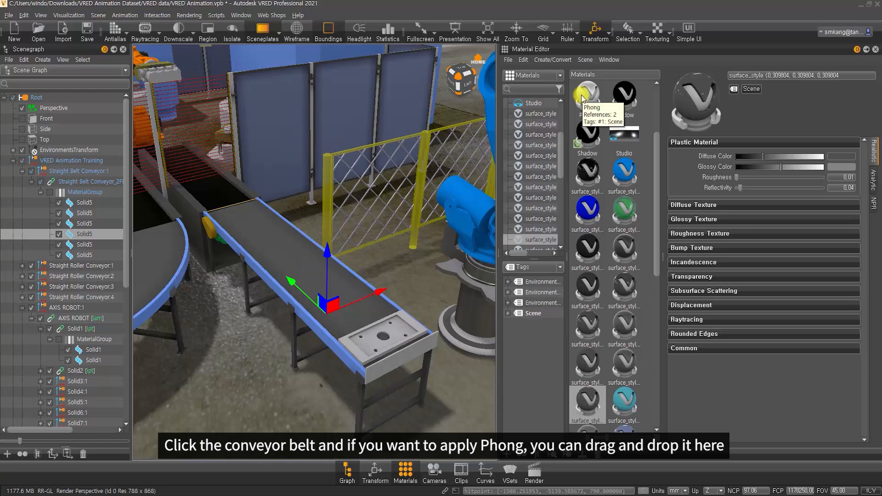
- Apply the new Phong material to the selected belt surface of the straight belt conveyor
mouse_move(582, 98)
left_mouse_down()
mouse_move(450, 128)
mouse_move(293, 212)
mouse_move(277, 239)
mouse_move(559, 129)
mouse_move(586, 93)
left_mouse_up()
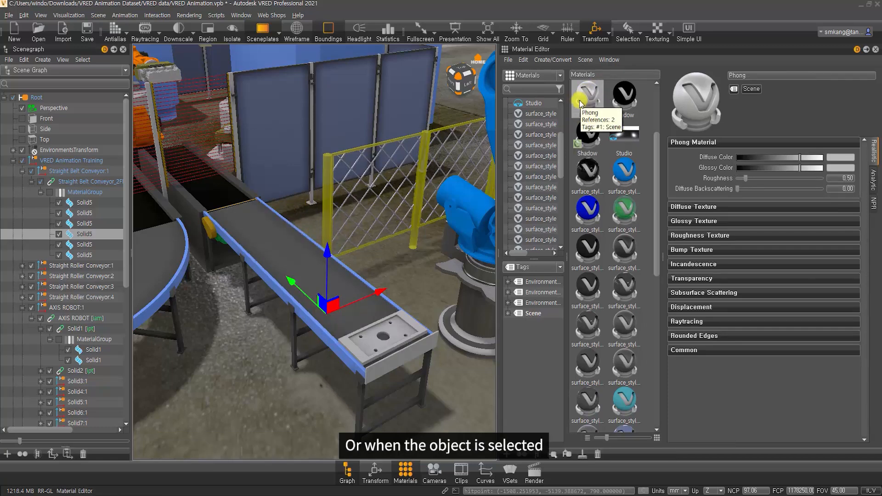
right_click(594, 88)
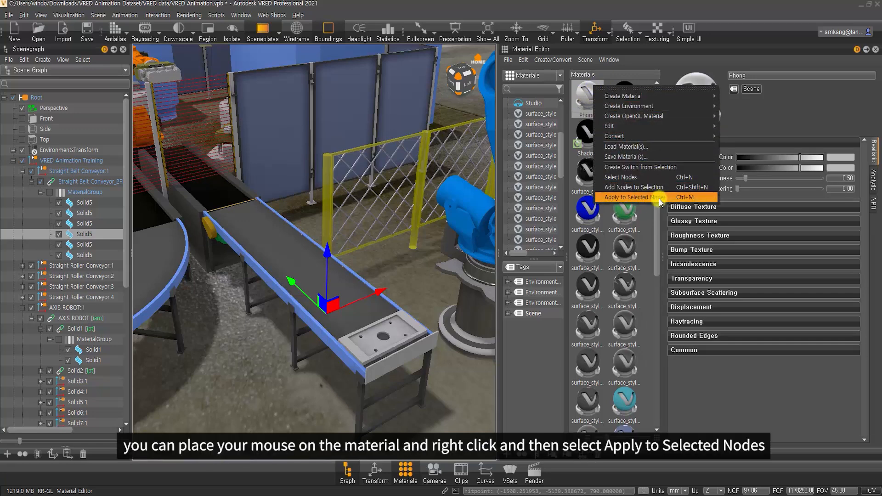
left_click(674, 198)
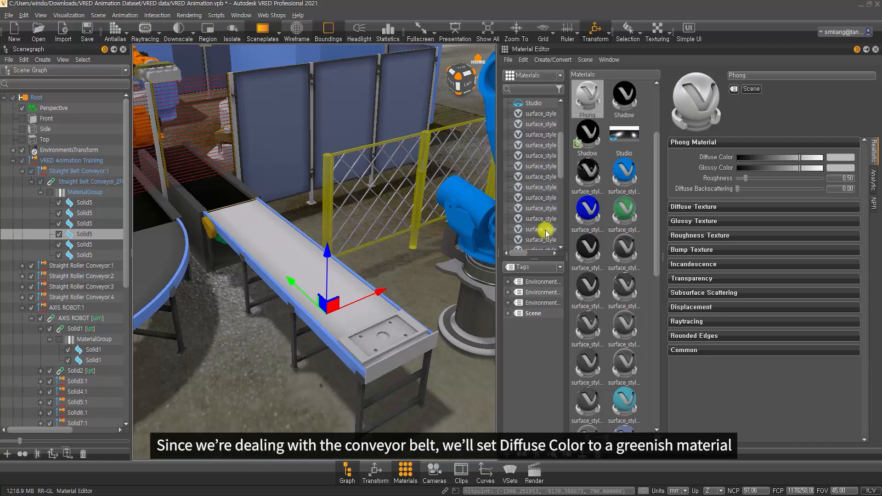
- Make the Phong material's Diffuse Color a dark green and its Glossy Color a slightly lighter shade of the same green
left_click(828, 159)
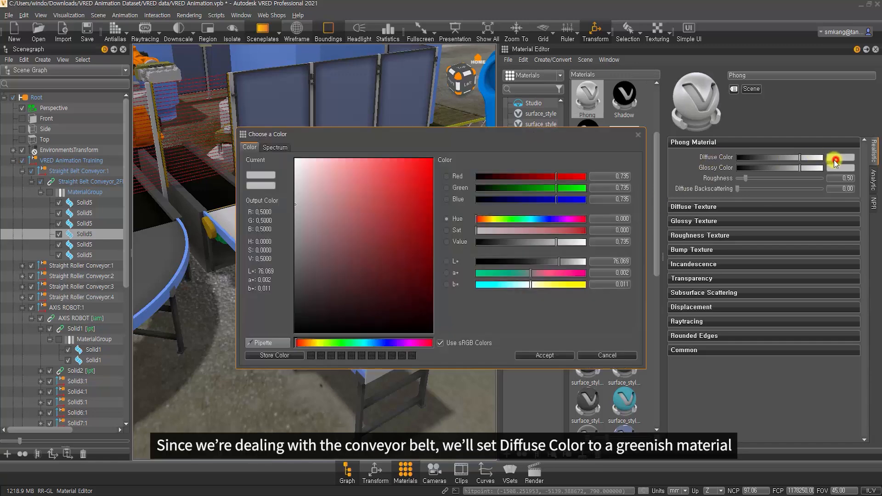
left_click_drag(323, 343, 345, 345)
left_click_drag(336, 180, 331, 280)
left_click(549, 356)
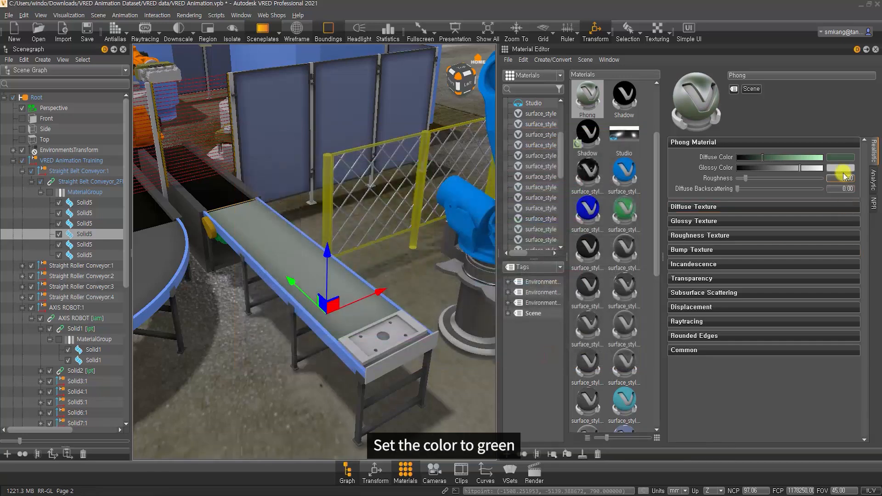
left_click_drag(839, 156, 840, 167)
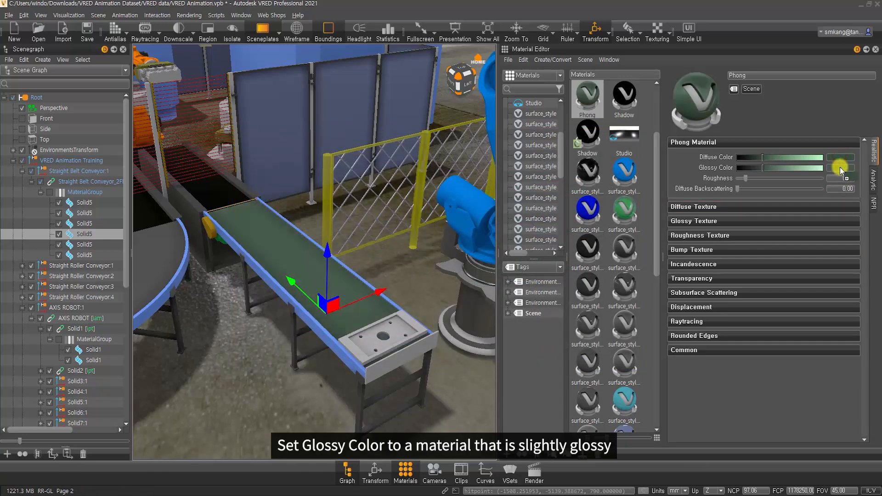
left_click_drag(779, 170, 773, 170)
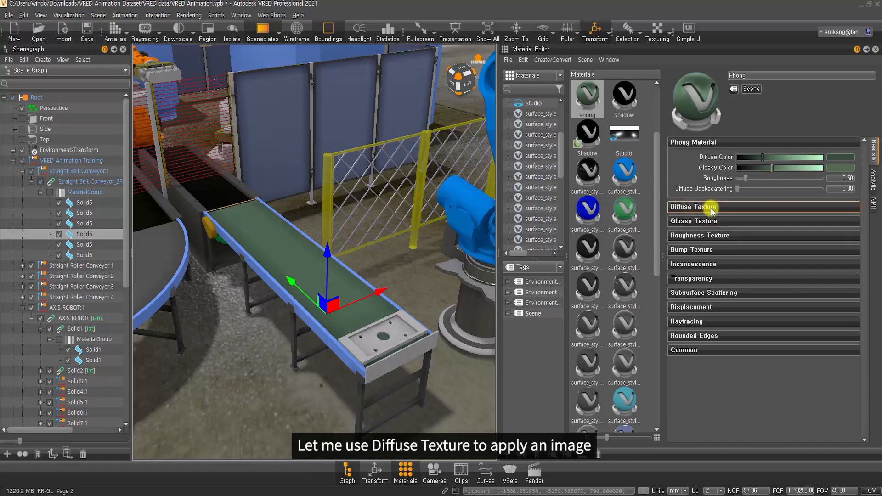
- Enable the Phong material's diffuse texture and load the image bump09.jpg into it
left_click(714, 210)
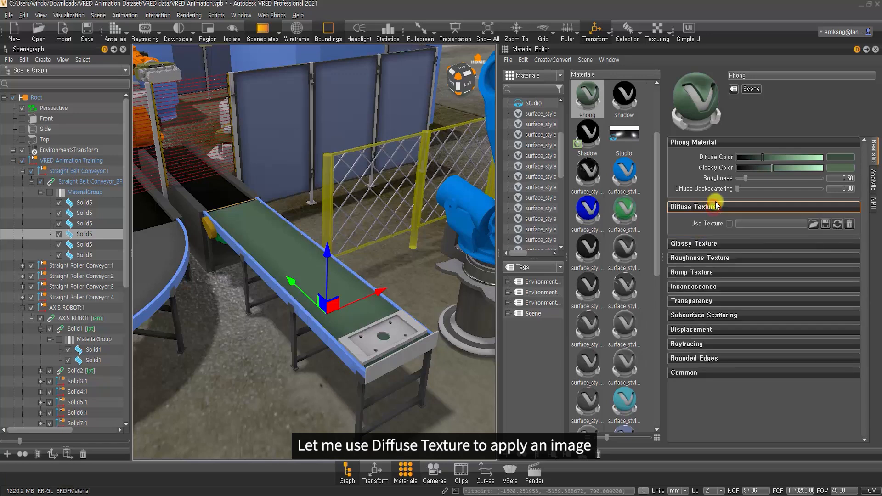
left_click(730, 224)
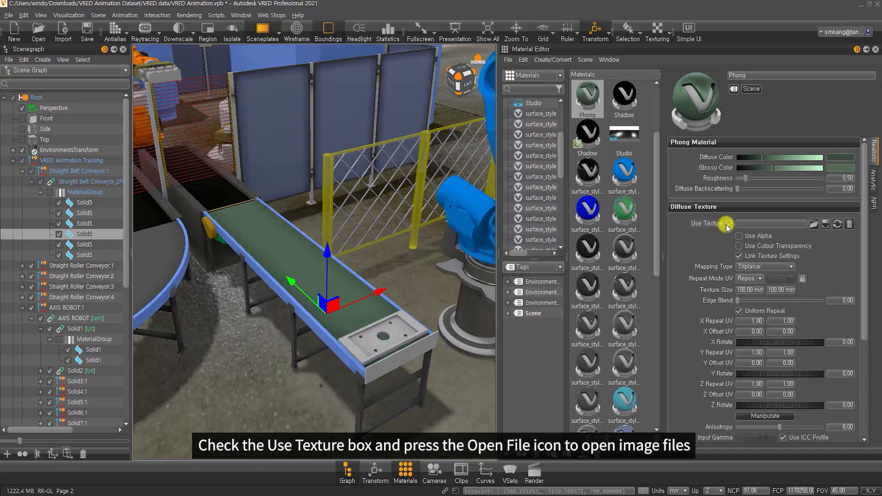
left_click(813, 224)
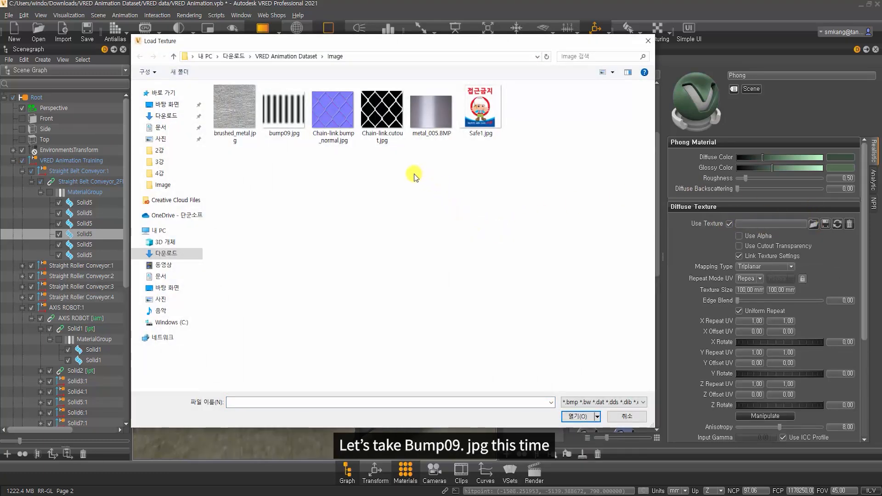
double_click(284, 118)
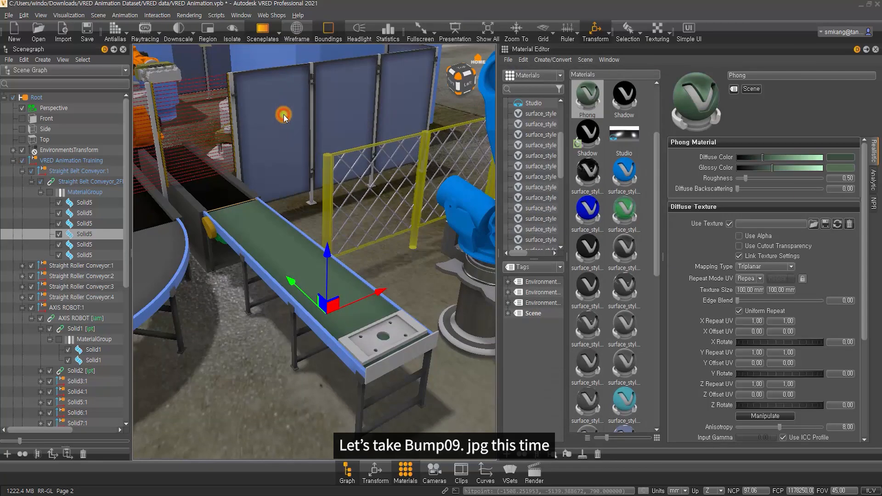
- Change the diffuse texture's Mapping Type to Planar
middle_click_drag(291, 241, 338, 267, "alt")
scroll(404, 284, "up", 5)
middle_click_drag(405, 285, 368, 291, "alt")
left_click_drag(370, 282, 299, 312, "alt")
left_click_drag(412, 212, 470, 288, "alt")
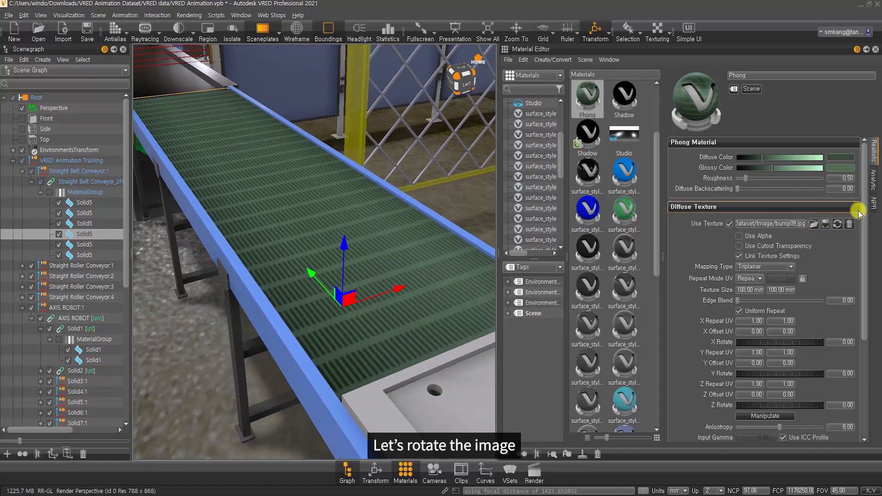
left_click_drag(863, 213, 859, 236)
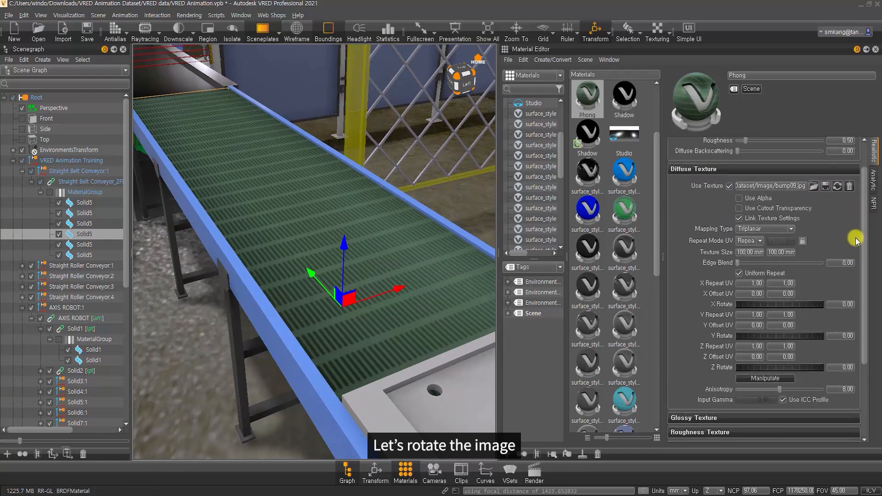
left_click(762, 230)
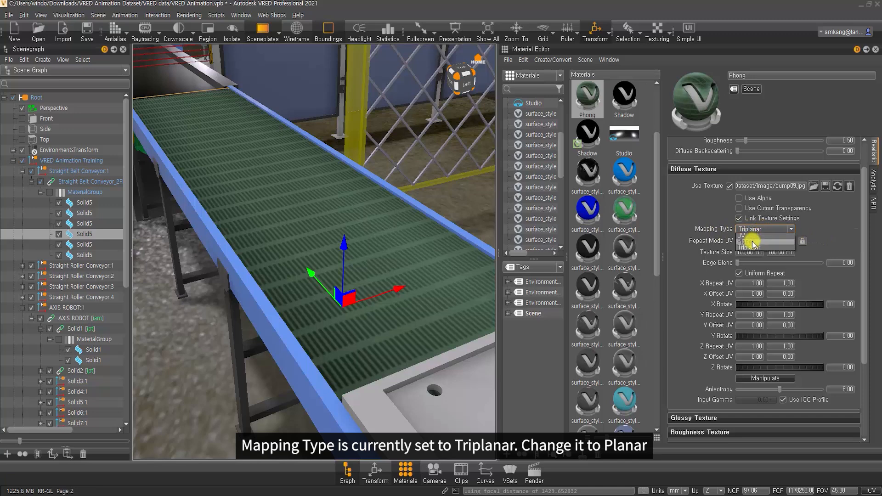
left_click(748, 241)
- Activate Manipulate for the planar projection and align it to the top surface of the green belt
left_click(770, 317)
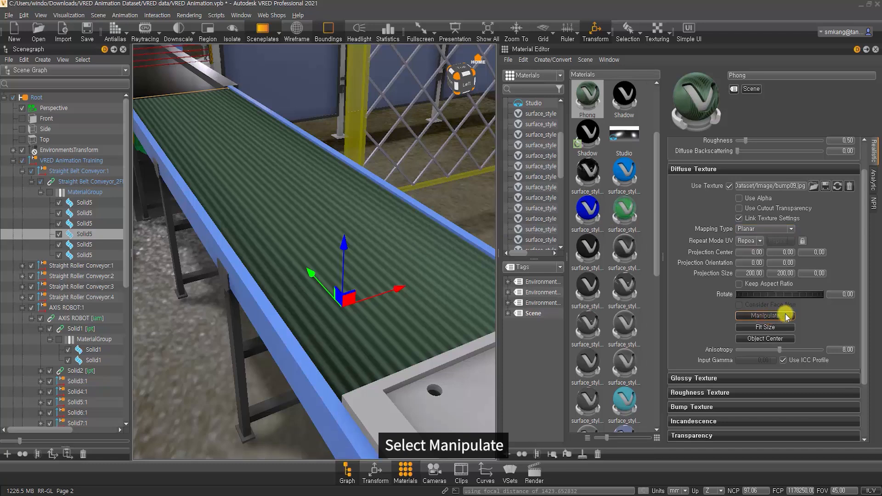
left_click(785, 317)
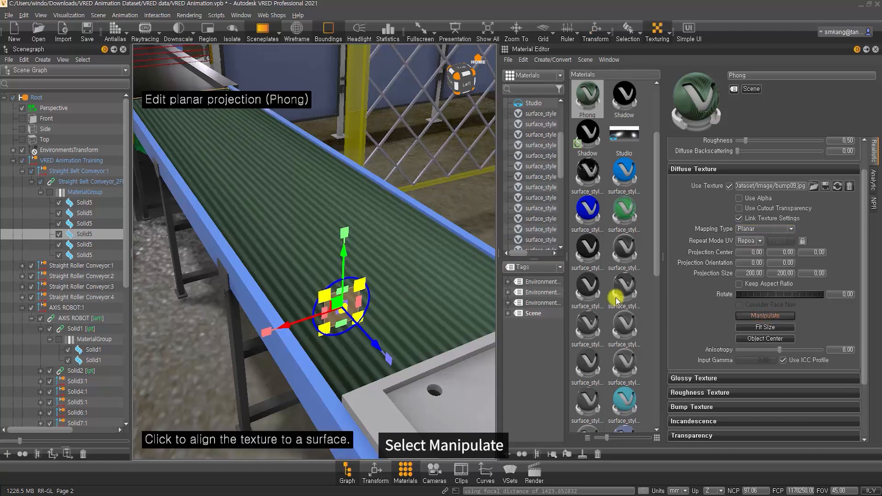
scroll(468, 188, "down", 2)
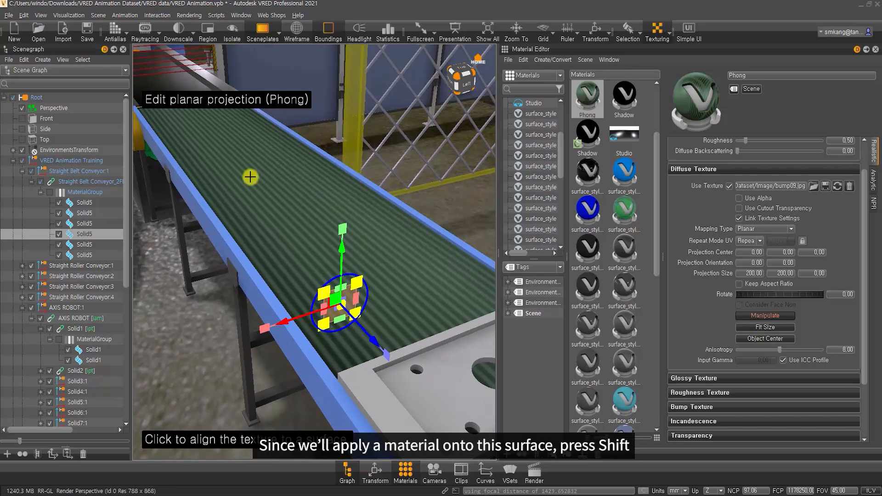
left_click(274, 180)
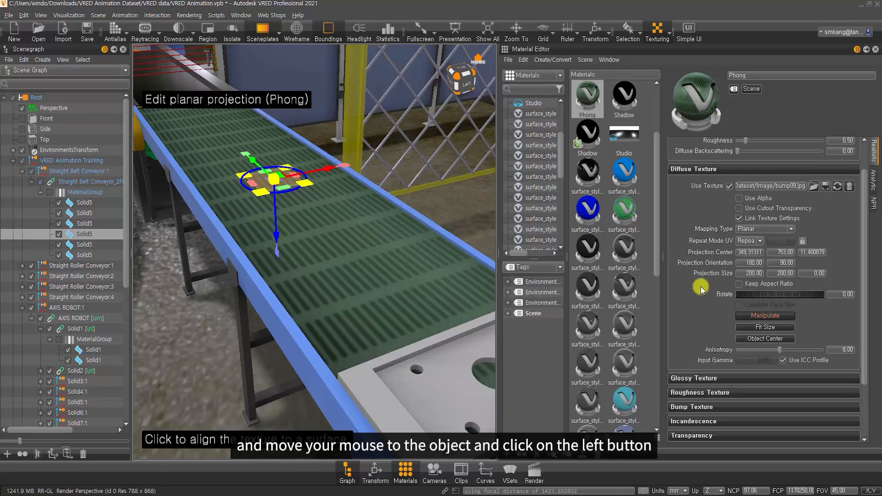
- Fit the planar projection's size to the belt and set its rotation to 90 degrees
left_click(775, 327)
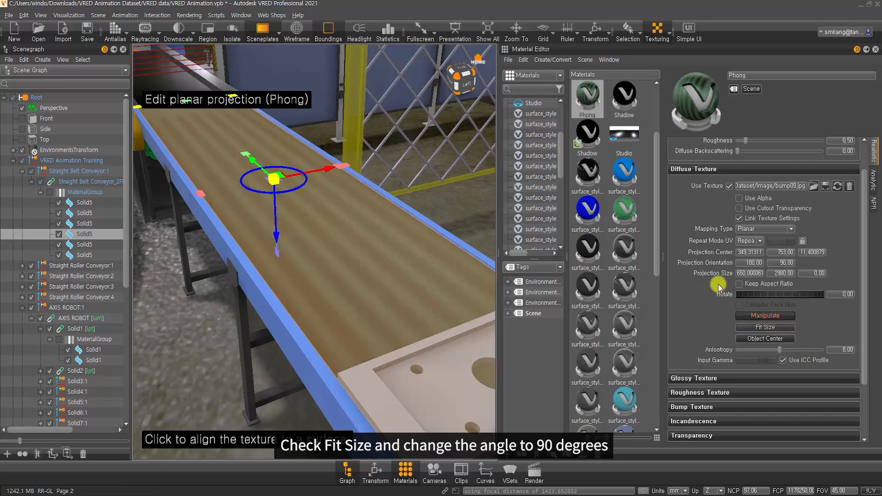
left_click(830, 294)
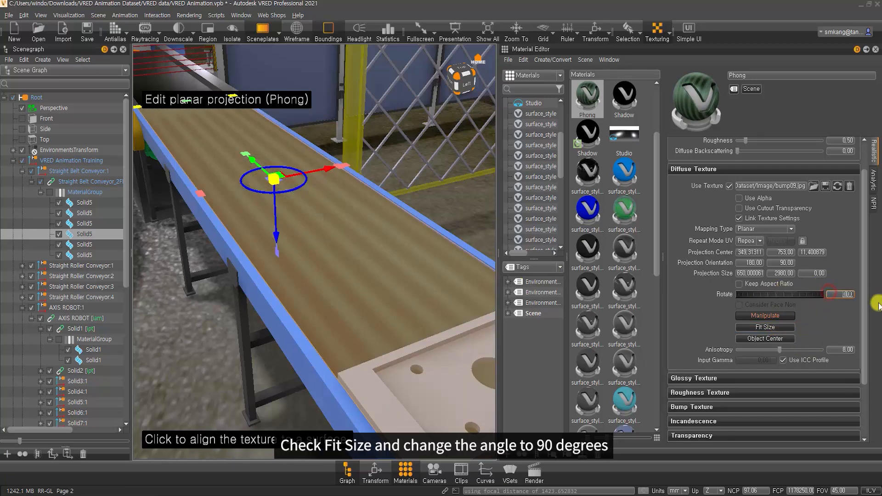
key("Return")
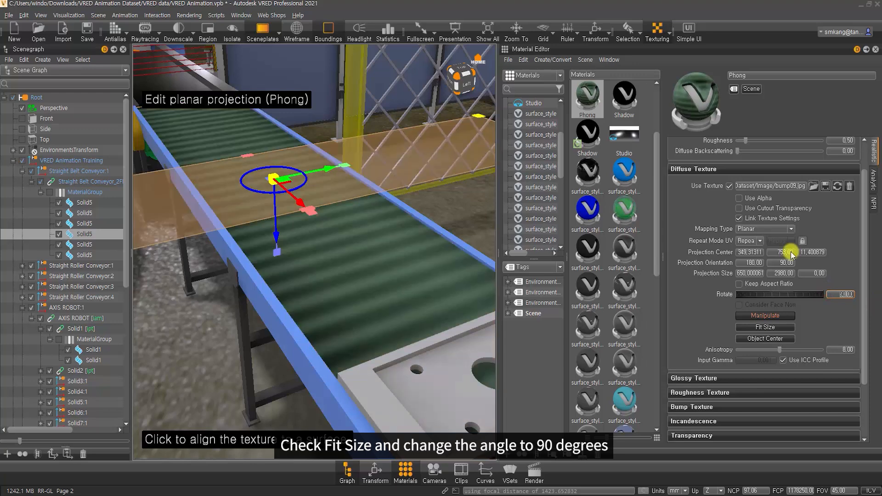
- Narrow the texture projection along the belt's length to a size of about 185.6 and turn off Manipulate
scroll(235, 280, "down", 2)
left_click_drag(257, 253, 325, 271)
middle_click_drag(325, 274, 404, 308)
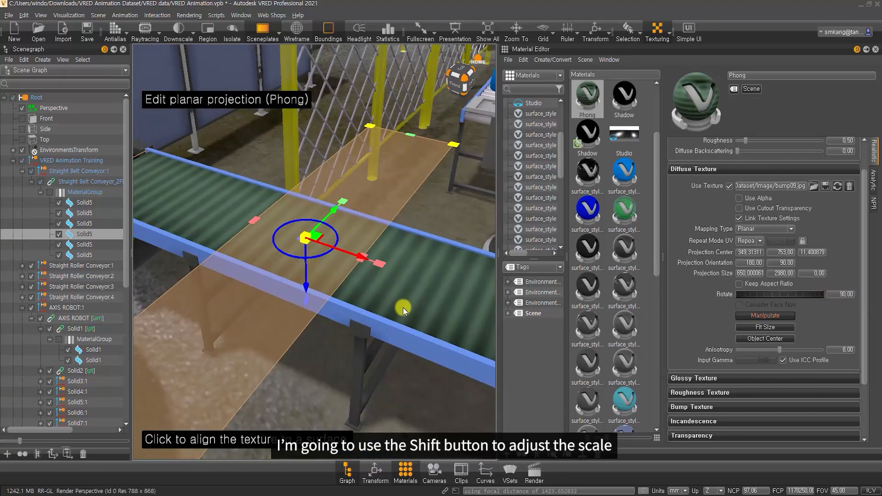
left_click_drag(380, 263, 349, 258, "shift")
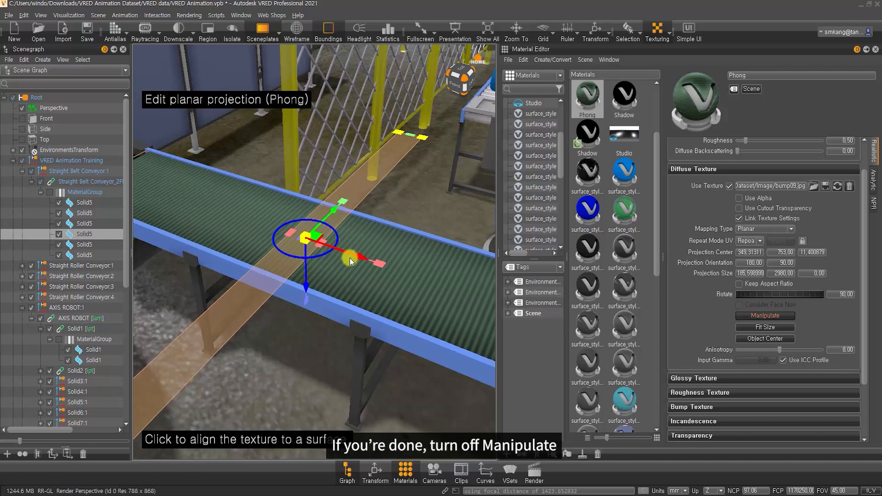
left_click(775, 317)
- Enable the Phong material's bump texture and load the same bump09.jpg image into it
left_click_drag(305, 301, 427, 256)
left_click(678, 169)
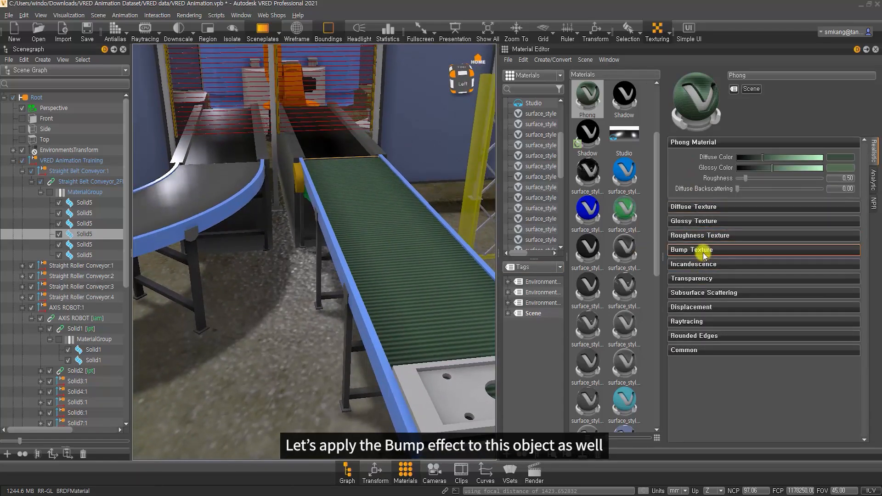
left_click(699, 250)
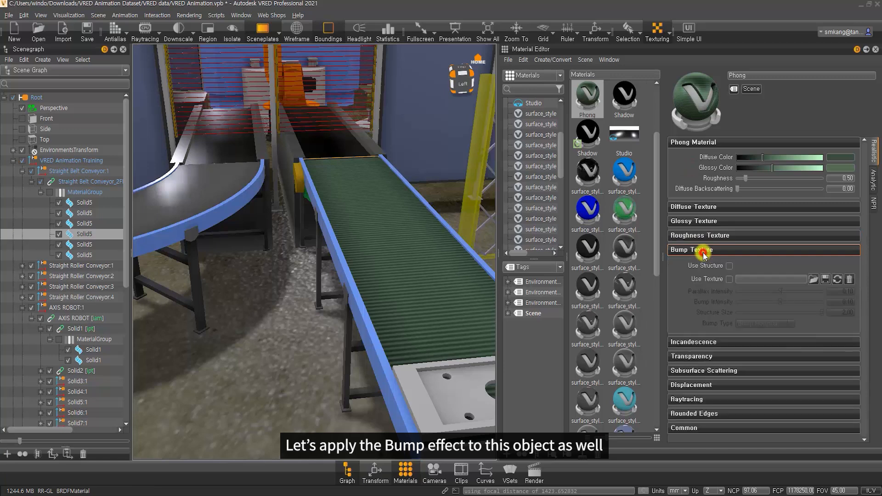
left_click(730, 279)
left_click(813, 279)
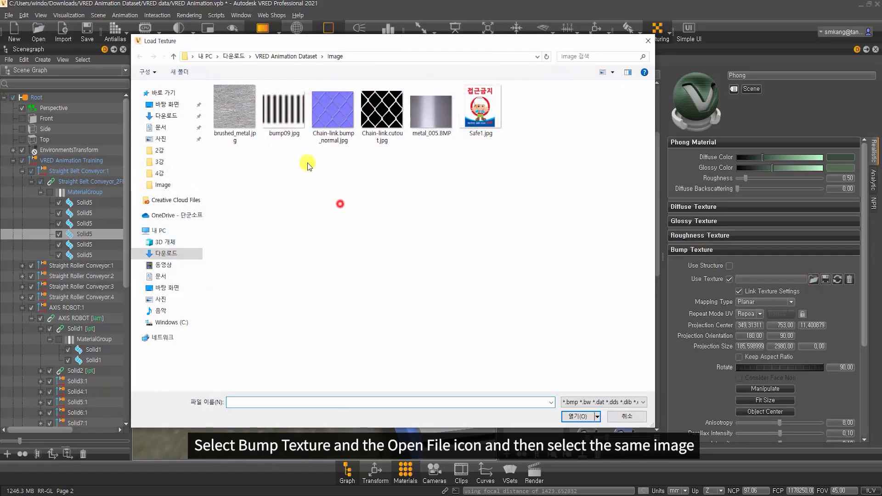
double_click(280, 108)
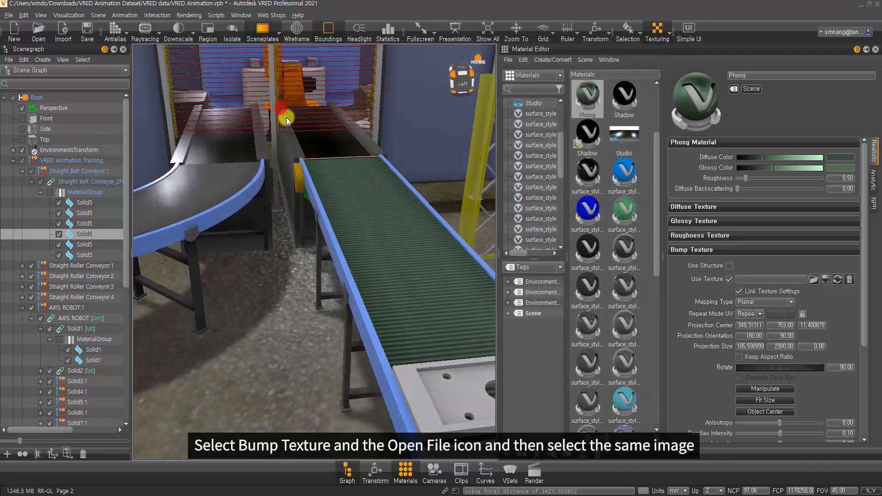
- Set the bump texture's Bump Intensity to 1.50 and inspect the ribbed belt from several angles
left_click_drag(291, 337, 359, 350, "alt")
right_click_drag(374, 283, 397, 405, "alt")
middle_click_drag(378, 319, 340, 347, "alt")
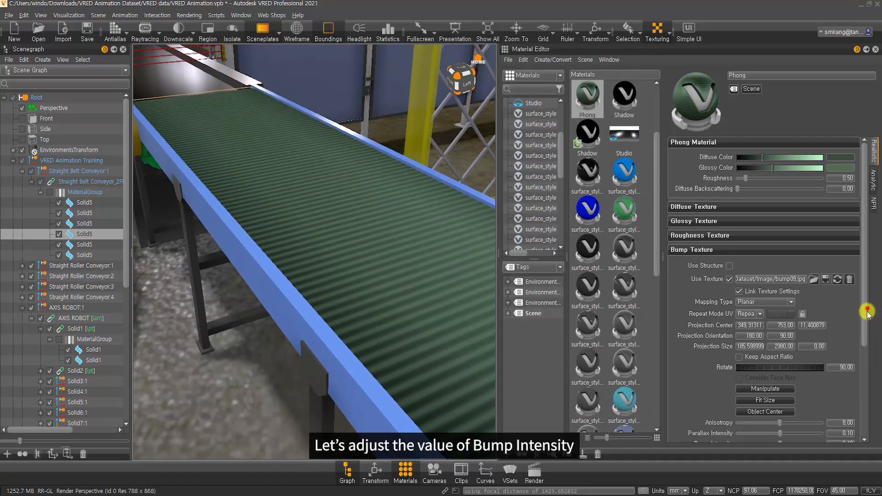
scroll(863, 349, "down", 1)
left_click_drag(863, 346, 858, 419)
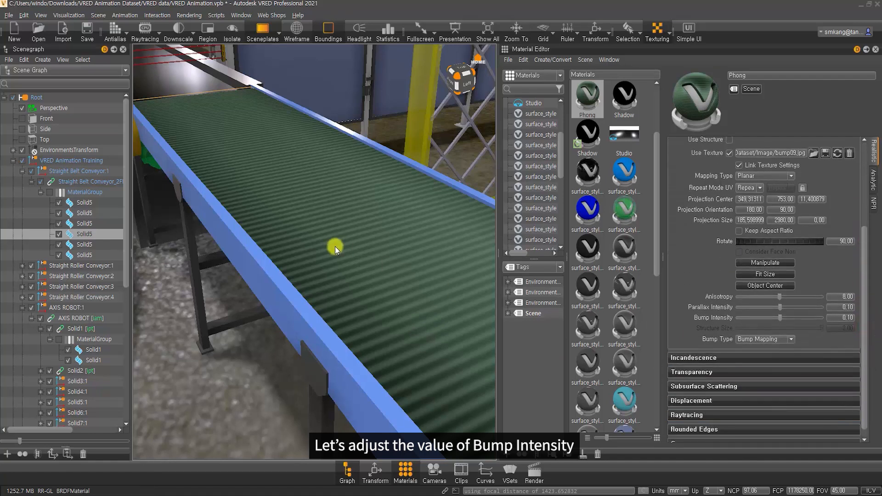
middle_click_drag(343, 251, 317, 227, "alt")
mouse_move(783, 320)
left_mouse_down()
mouse_move(794, 321)
mouse_move(785, 321)
left_mouse_up()
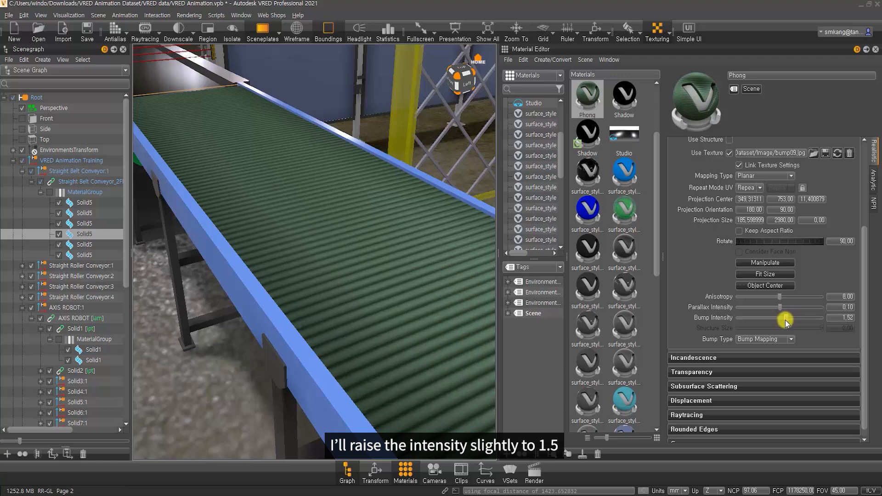
left_click(837, 318)
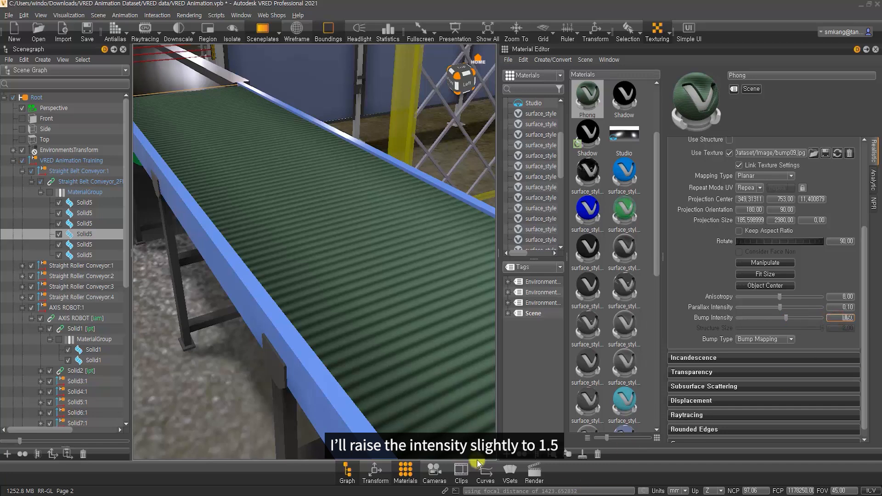
left_click_drag(396, 341, 339, 286)
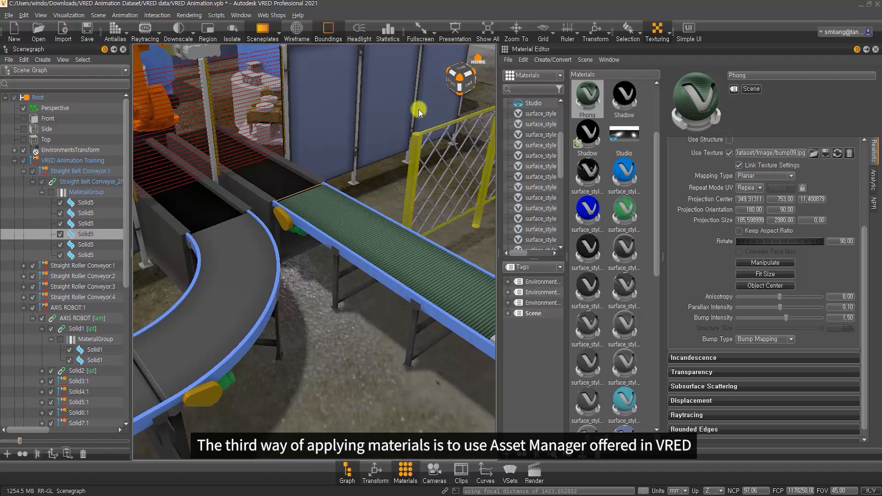
- Open the Asset Manager in place of the Material Editor
left_click(98, 16)
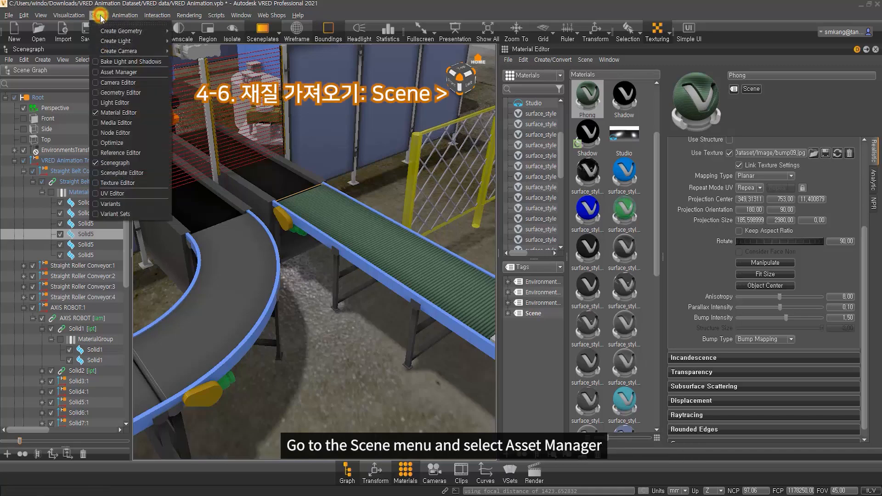
left_click(131, 72)
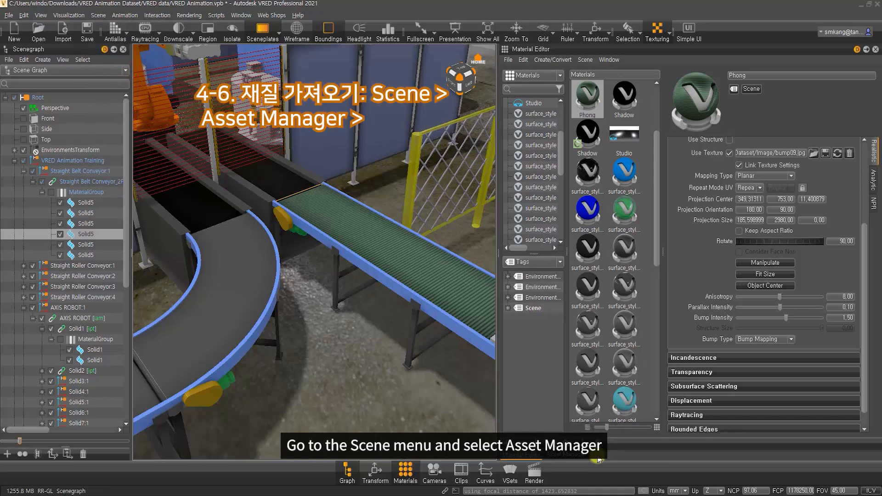
left_click(574, 454)
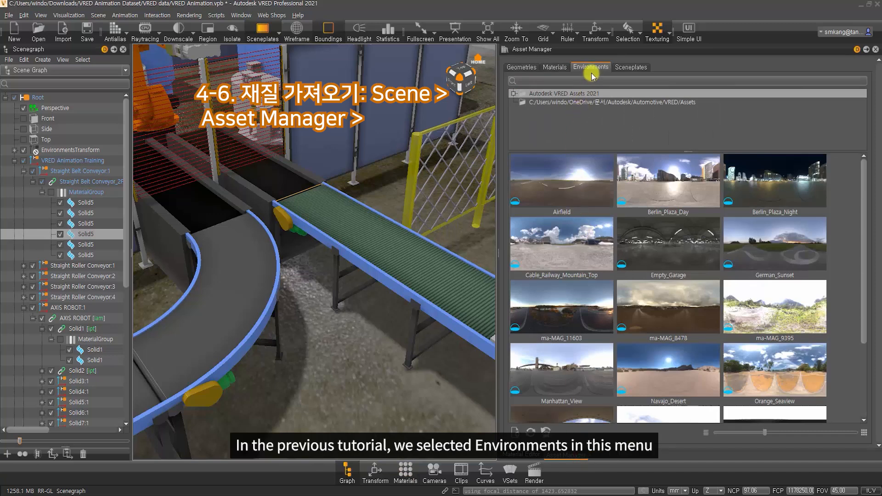
- Display the Autodesk VRED Assets 2021 material library in the Asset Manager as enlarged thumbnails
left_click(556, 68)
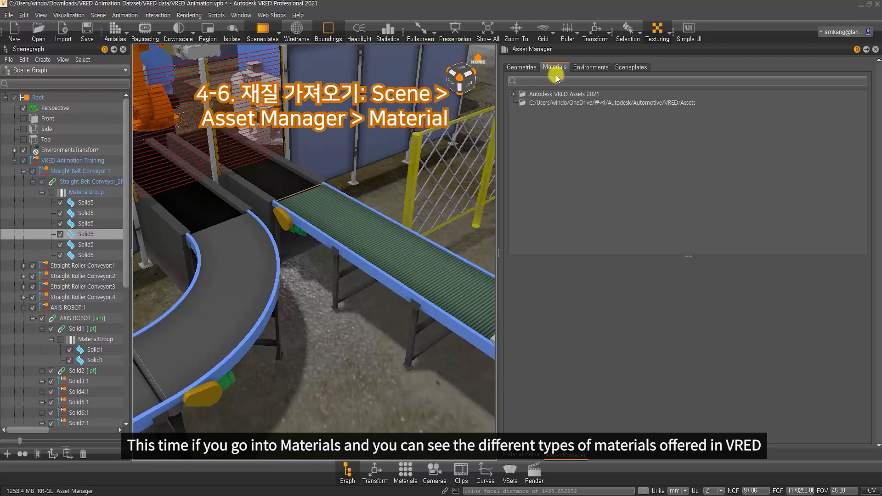
left_click(551, 95)
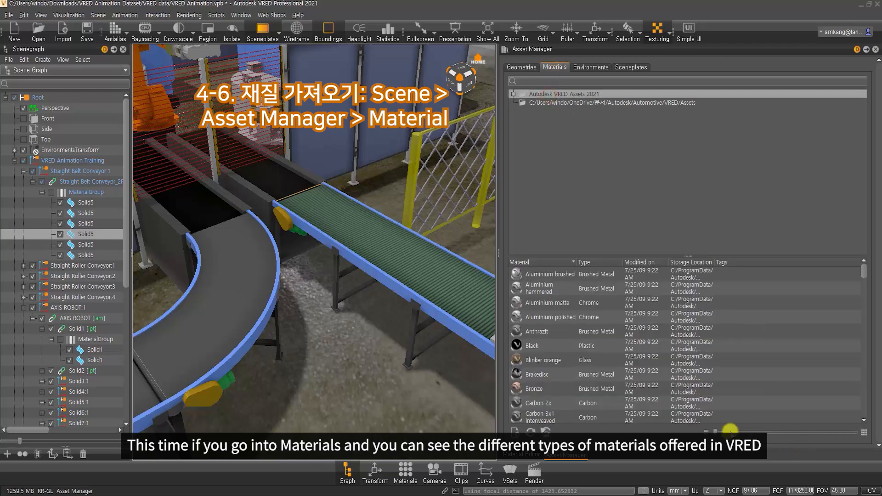
left_click_drag(716, 431, 741, 432)
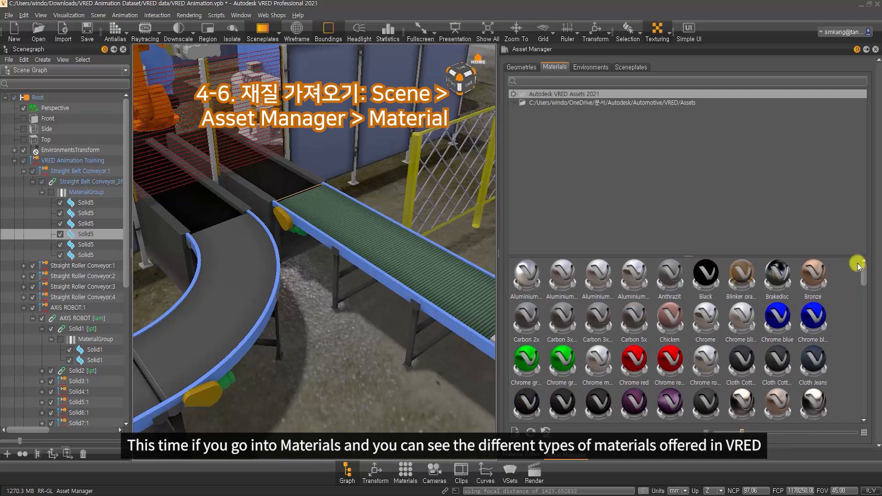
- Browse the material library's categories, including Carpaints with its Metallic and Unicolor groups, and Cloth and Leather
left_click(514, 94)
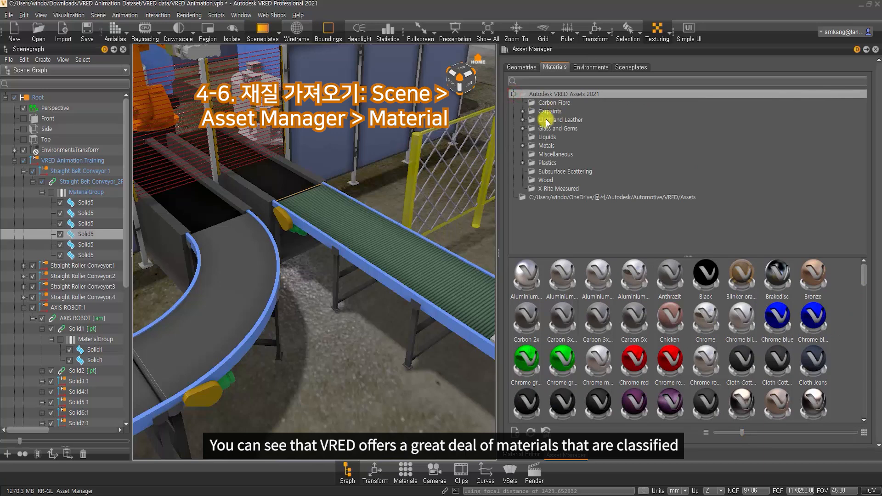
left_click(522, 112)
left_click(531, 128)
left_click(556, 129)
left_click(562, 137)
left_click(562, 145)
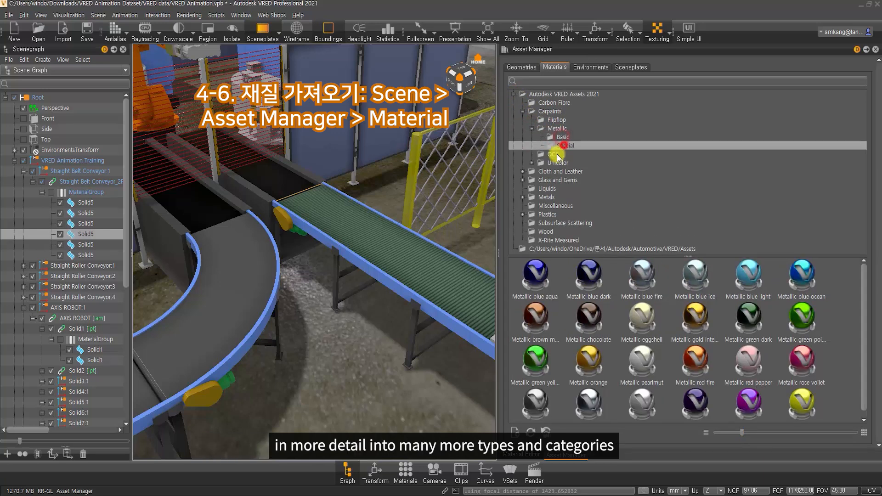
left_click(531, 163)
left_click(572, 171)
left_click(565, 179)
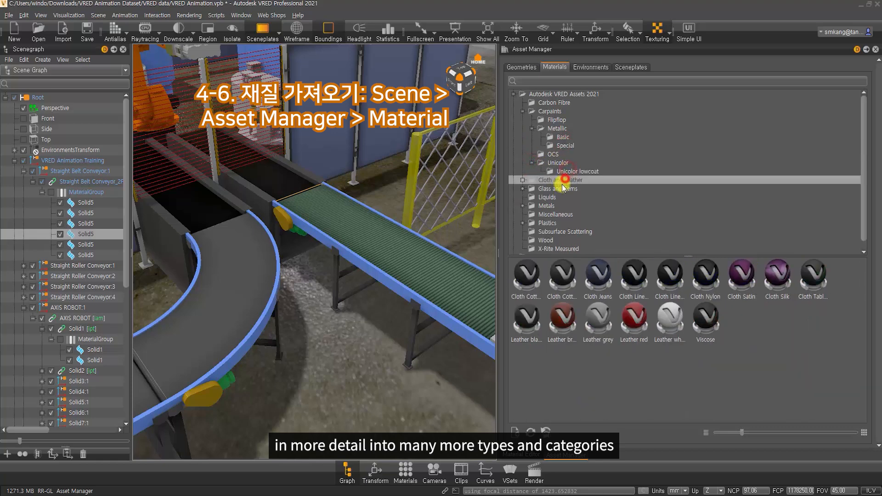
left_click(523, 179)
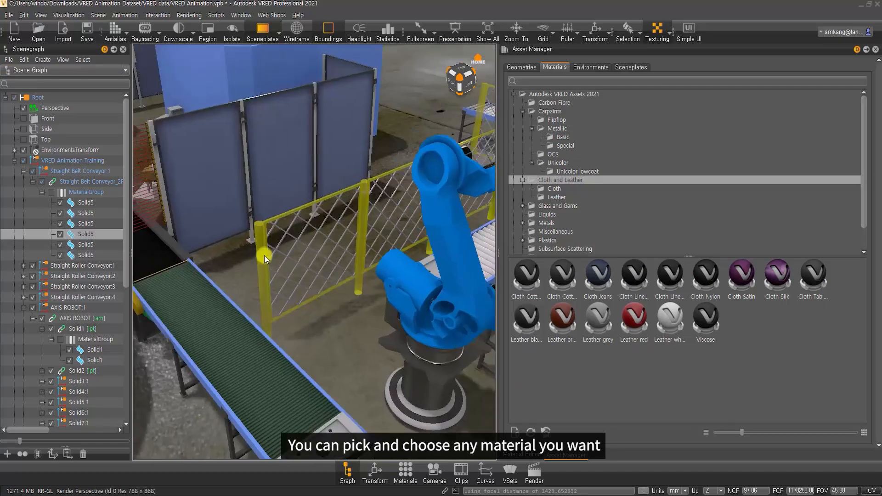
- Select rollers on the two straight roller conveyors beside the blue robot and bring up their surface material in the Material Editor
left_click_drag(264, 255, 335, 274)
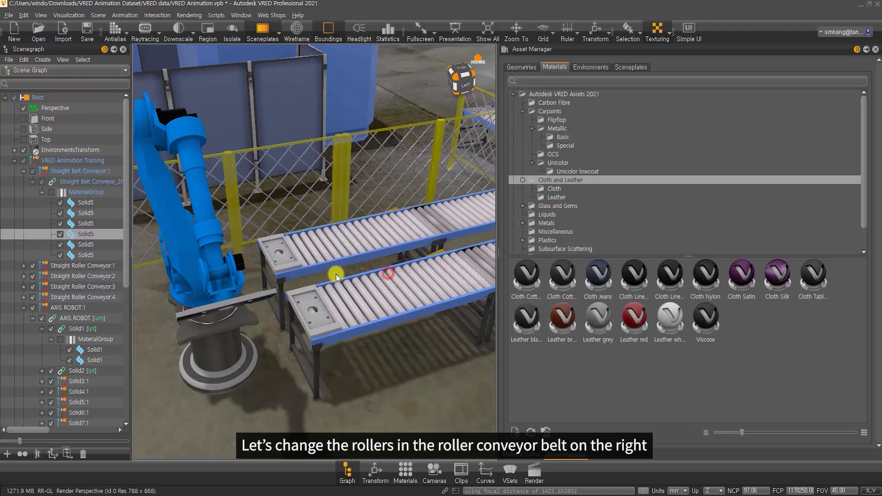
left_click(327, 249)
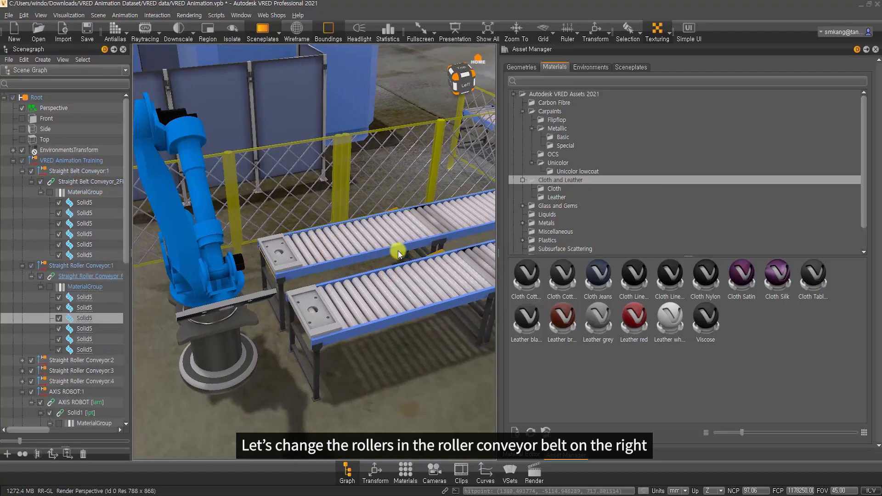
left_click_drag(352, 271, 304, 289)
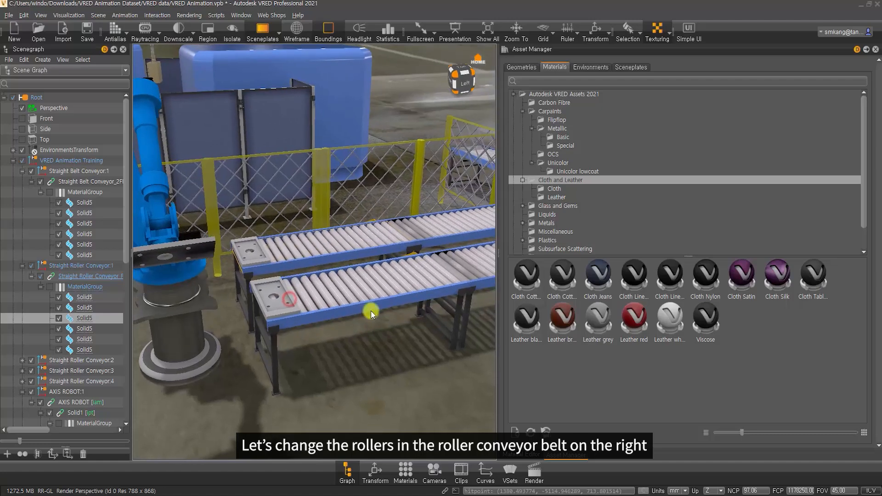
left_click(521, 454)
left_click_drag(442, 294, 335, 279)
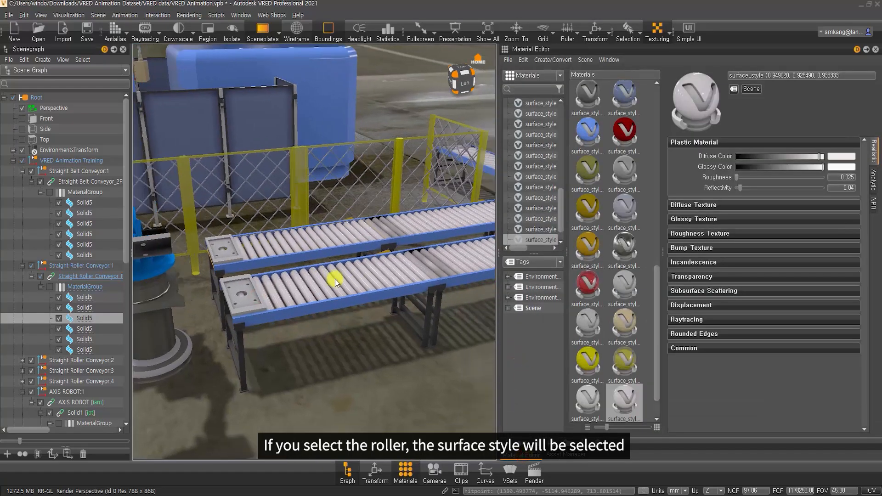
left_click(313, 288)
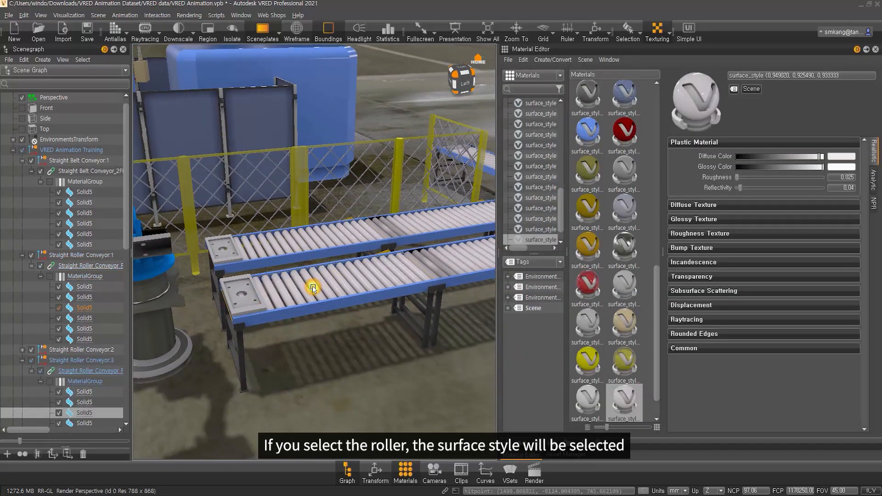
- Select all nodes that use the rollers' surface_style (0.949020, 0.925490, 0.933333) material and isolate them in the viewport
left_click_drag(657, 379, 658, 389)
left_click(625, 372)
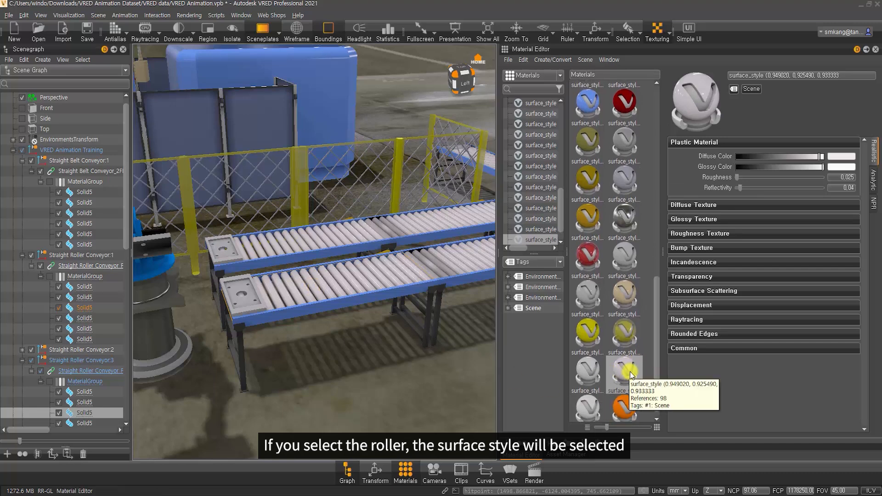
right_click(629, 373)
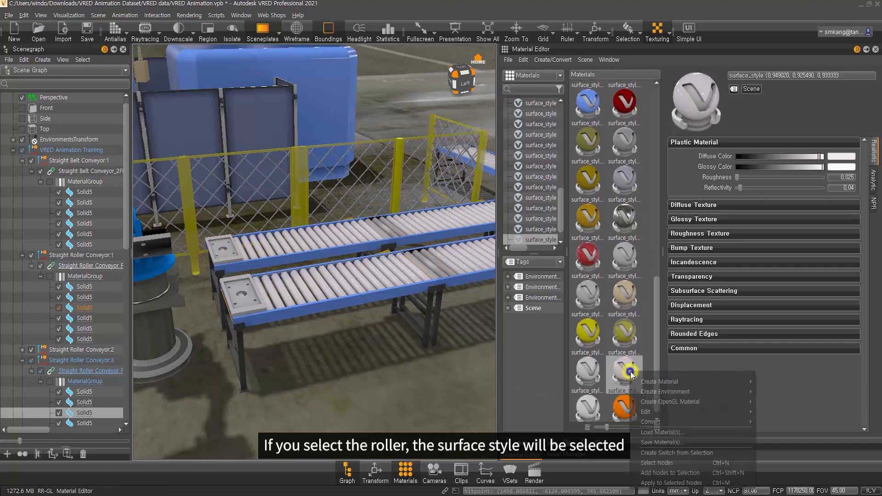
left_click(666, 463)
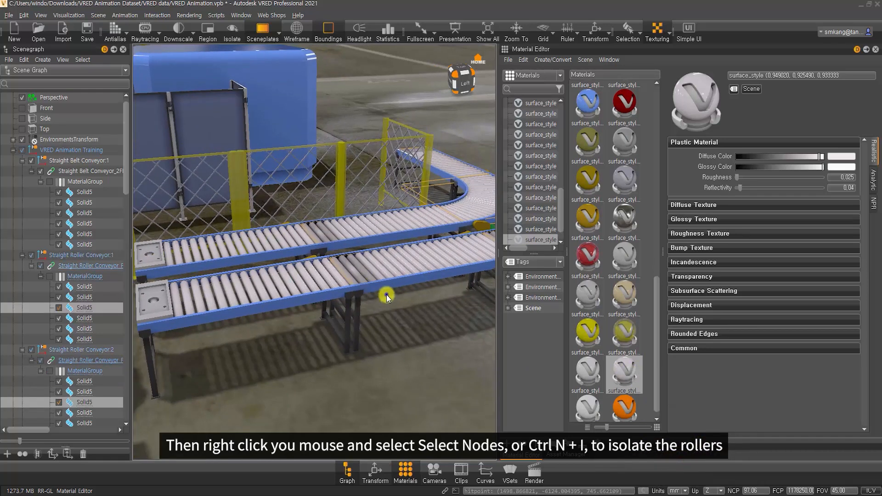
key("i")
left_click_drag(357, 298, 344, 228)
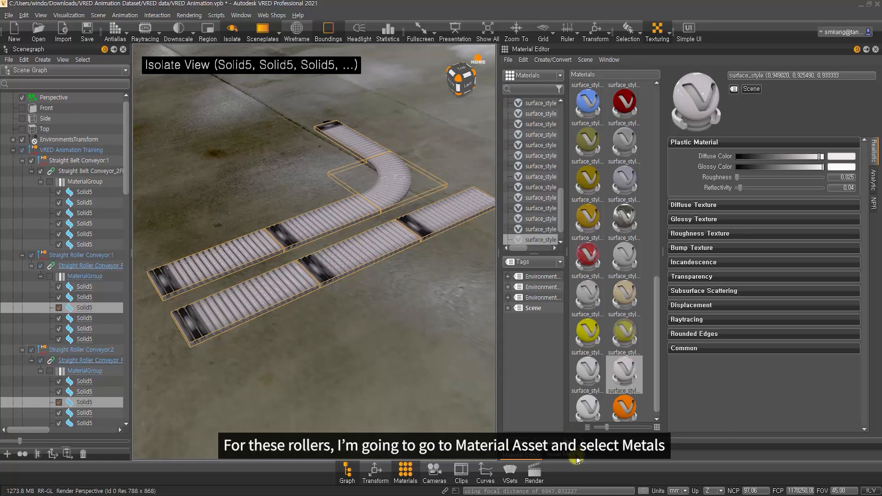
- Return to the Asset Manager and open the Aluminium category under Metals
left_click(575, 456)
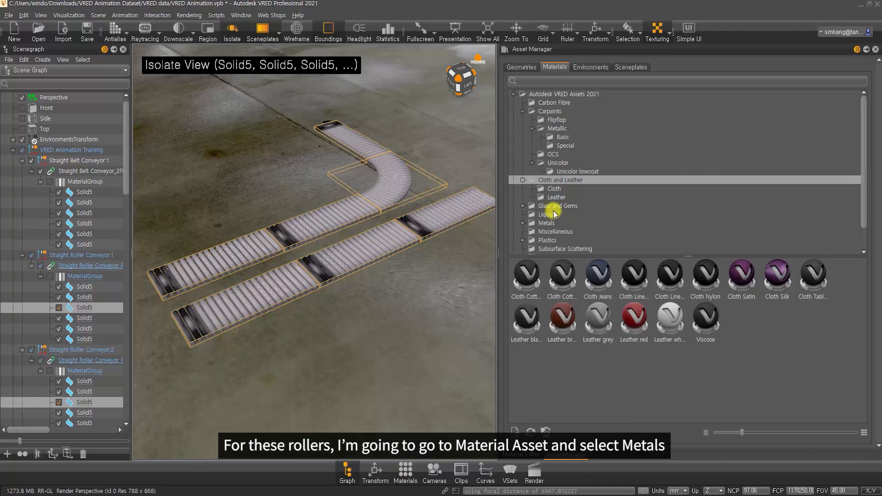
left_click(548, 223)
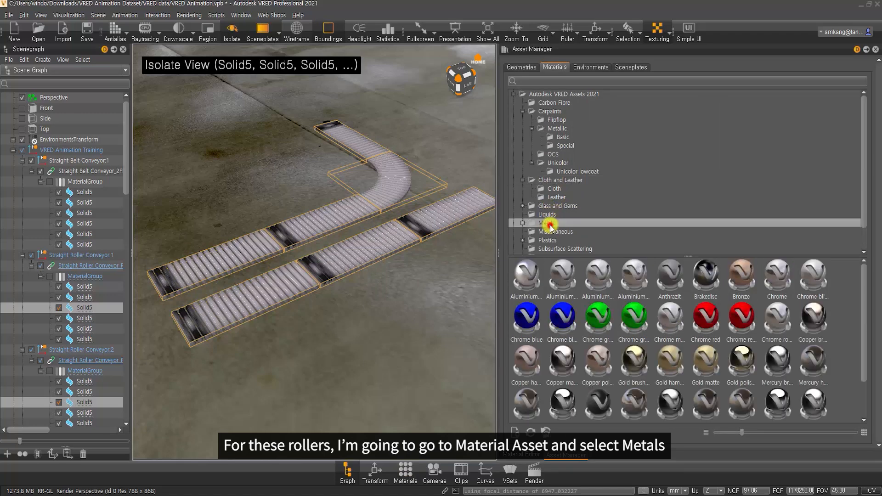
left_click(523, 223)
scroll(570, 230, "down", 2)
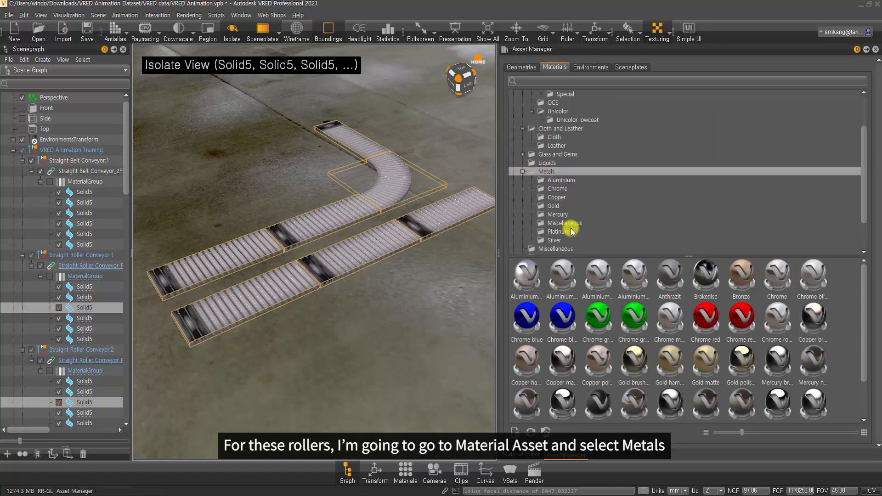
left_click(565, 180)
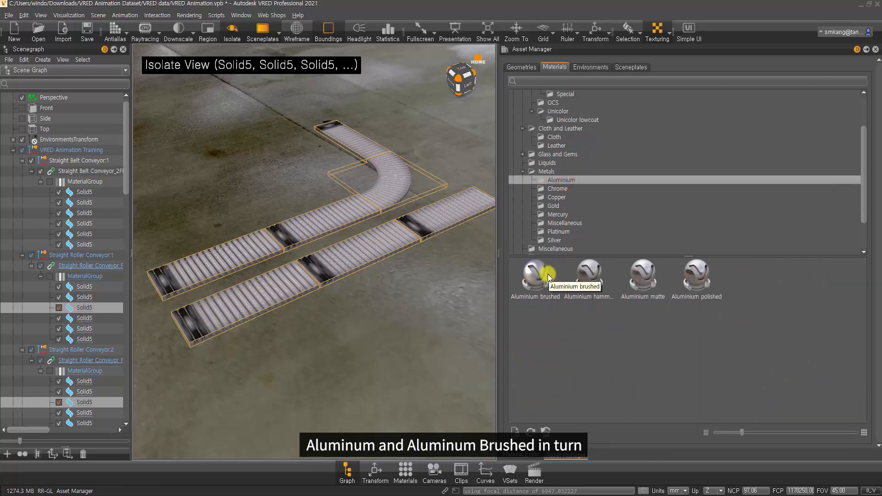
- Apply the Aluminium brushed material to the selected roller nodes and inspect the roller surfaces up close
left_click(537, 273)
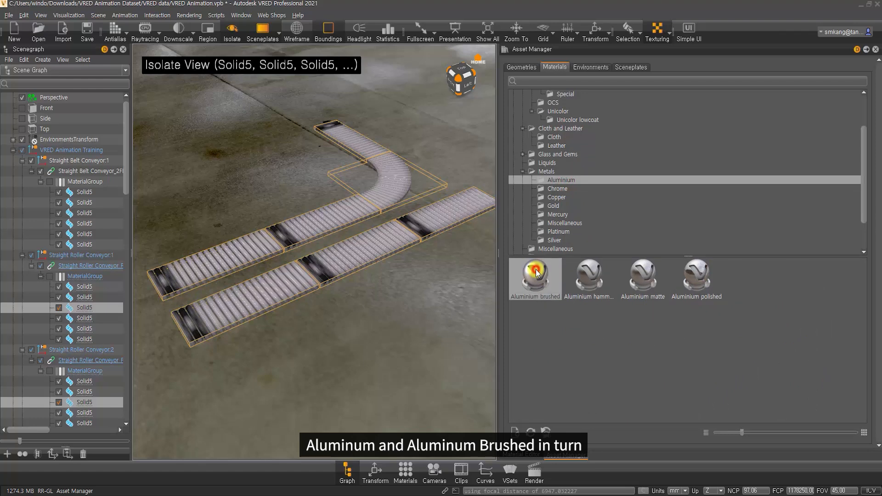
right_click(537, 274)
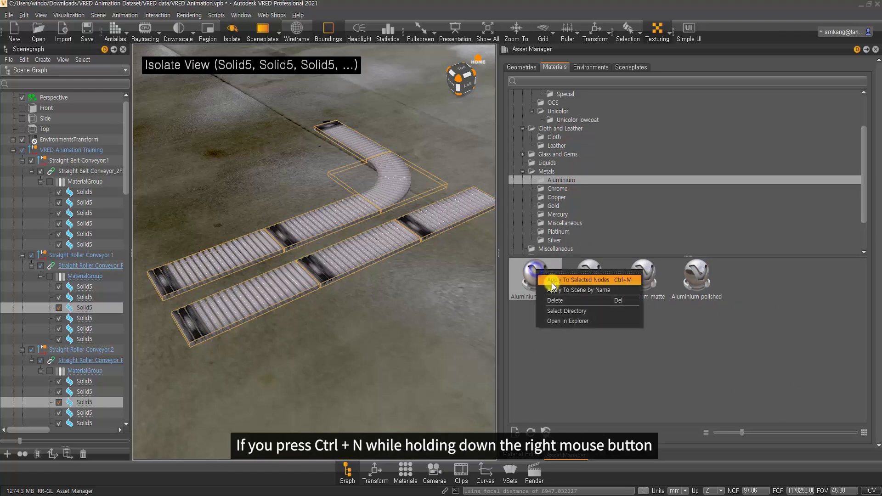
left_click(587, 283)
scroll(328, 248, "up", 5)
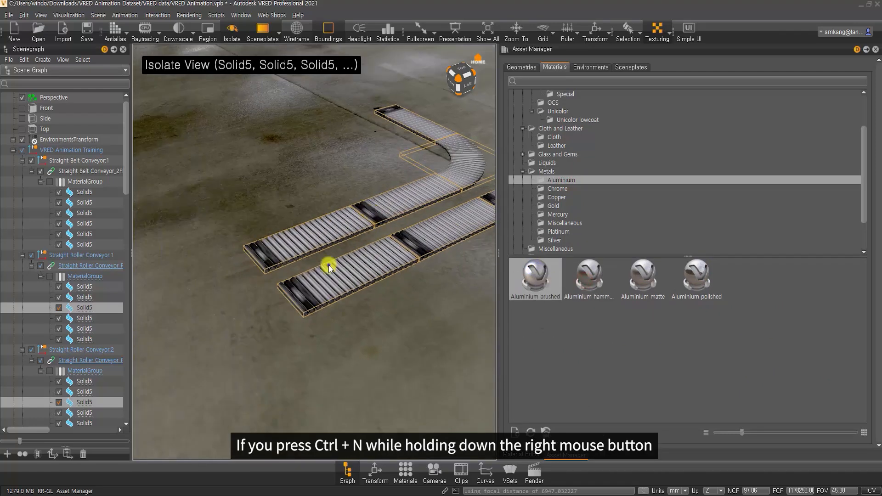
scroll(328, 265, "up", 8)
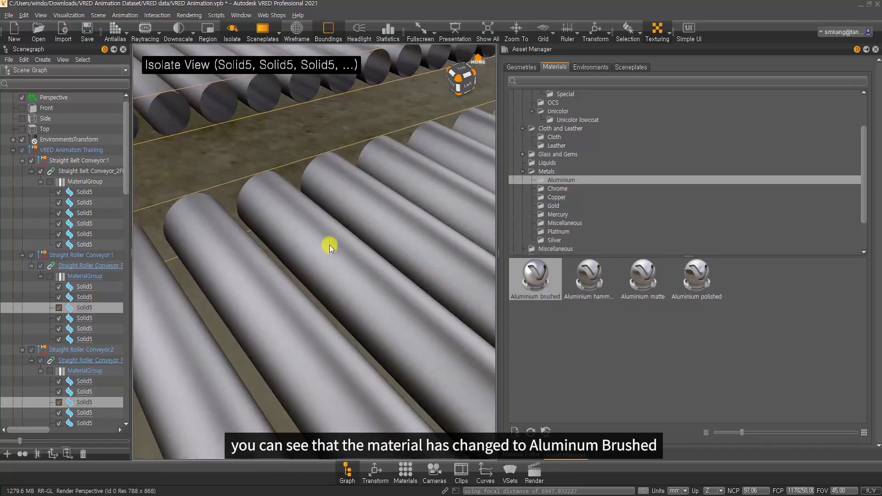
right_click_drag(329, 252, 334, 275, "alt")
left_click_drag(333, 278, 270, 312, "alt")
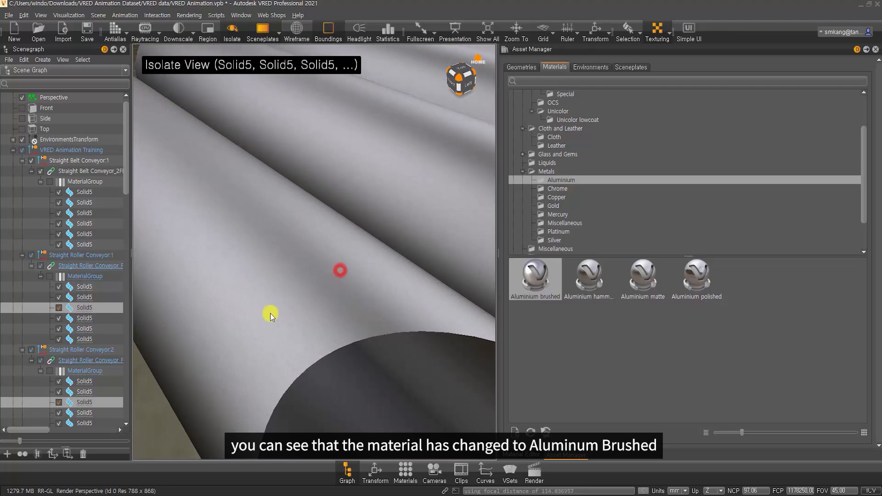
right_click_drag(305, 310, 263, 310, "alt")
left_click_drag(266, 311, 324, 305, "alt")
- End the isolation of the rollers and view them within the complete roller conveyors
key("i")
right_click_drag(356, 334, 401, 252, "alt")
right_click_drag(401, 252, 360, 263, "alt")
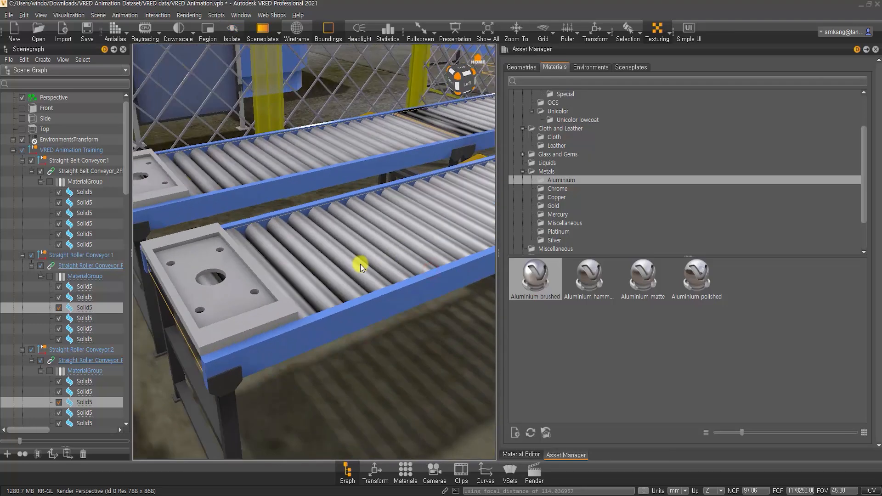